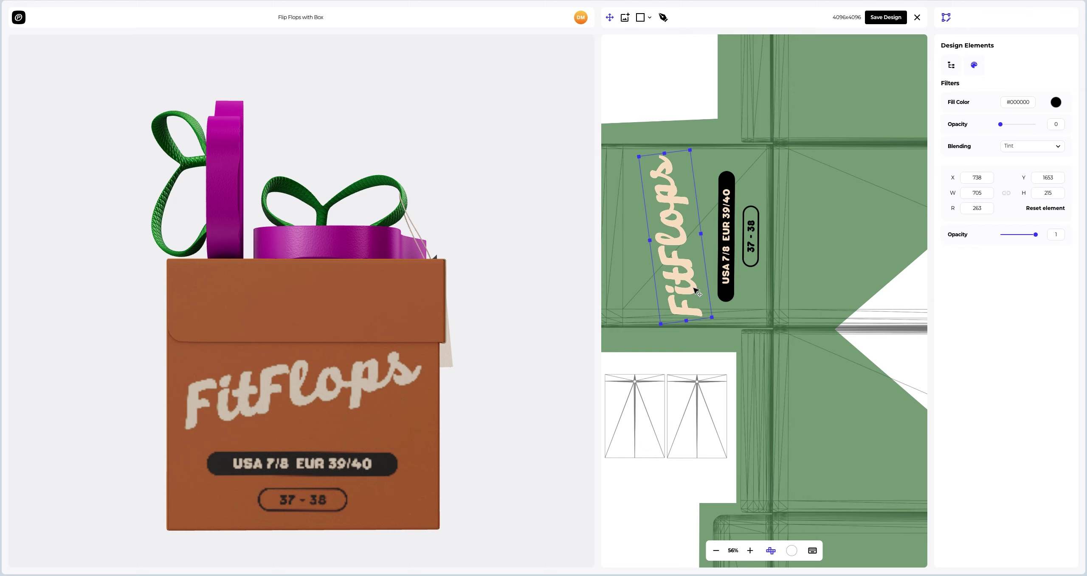
Step: Nudge the FitFlops logo on the box's end panel to about X 747, Y 1650
left_click_drag(694, 291, 696, 291)
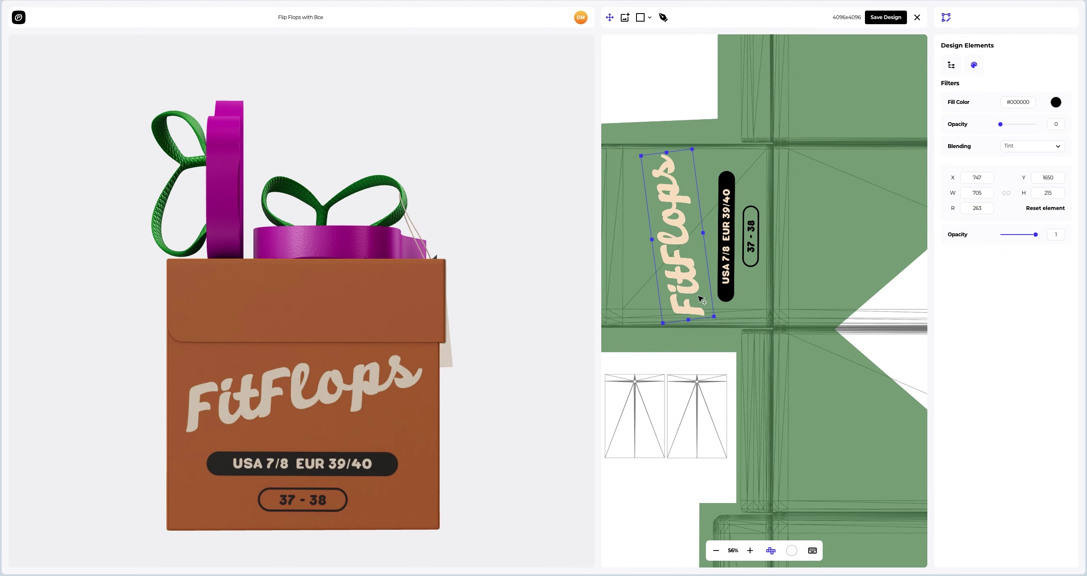
Step: Add the Pattern.png hexagon to the design and place it on the lid's end flap above the FitFlops logo
left_click_drag(753, 414, 735, 200)
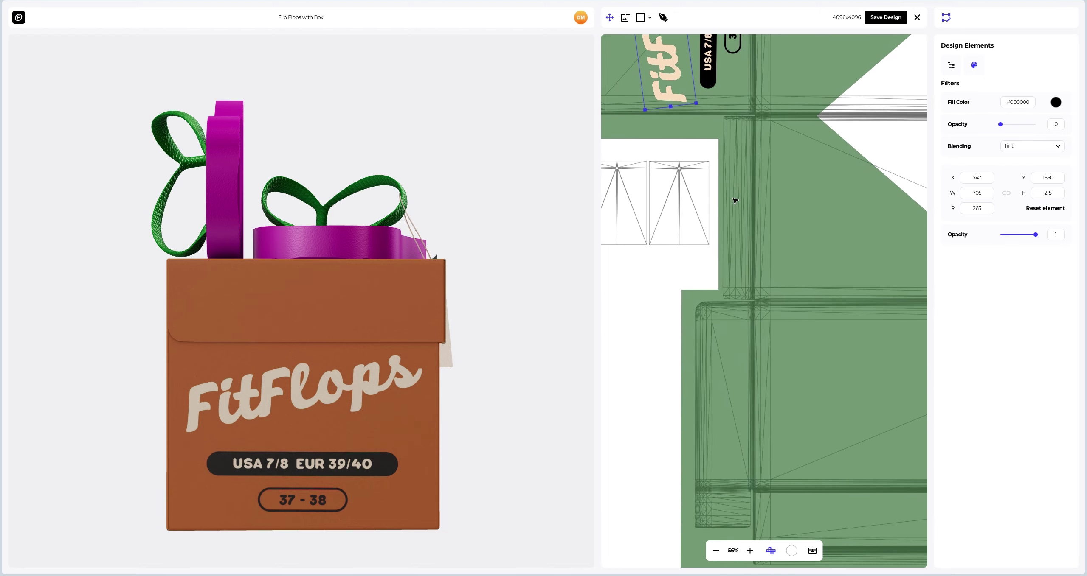
left_click(626, 20)
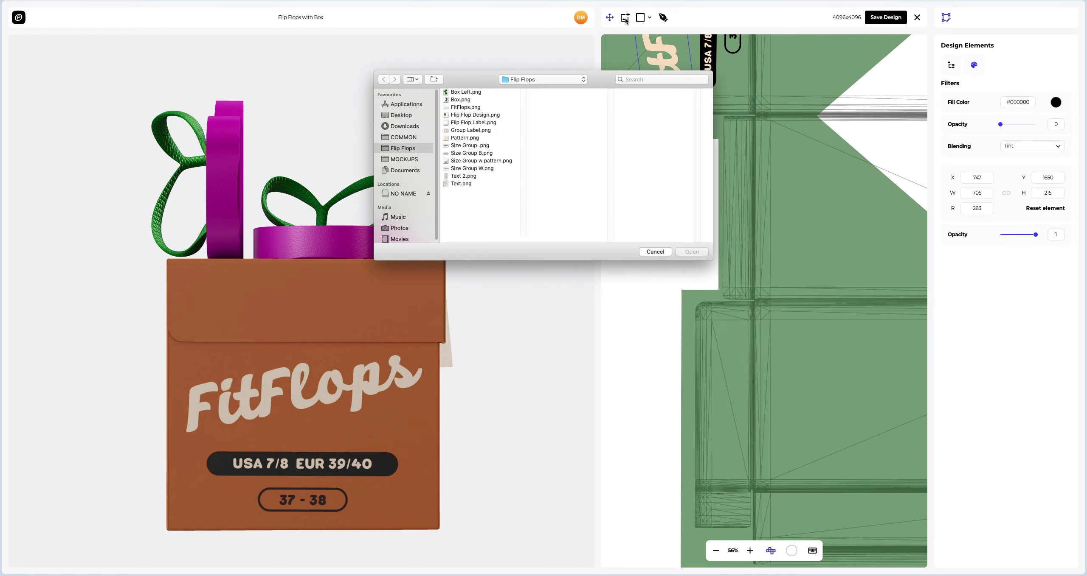
left_click(467, 139)
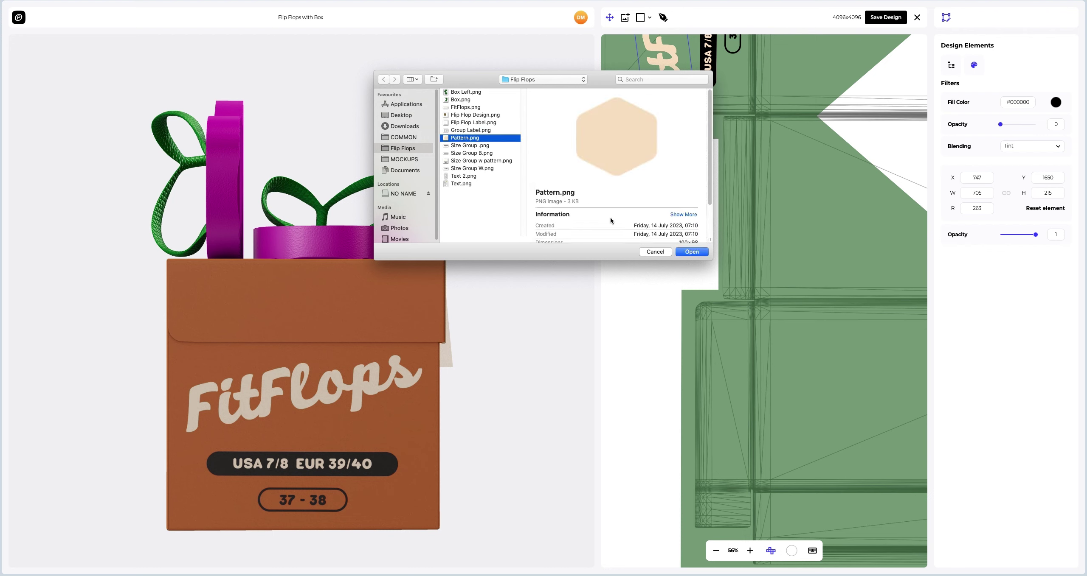
left_click(696, 253)
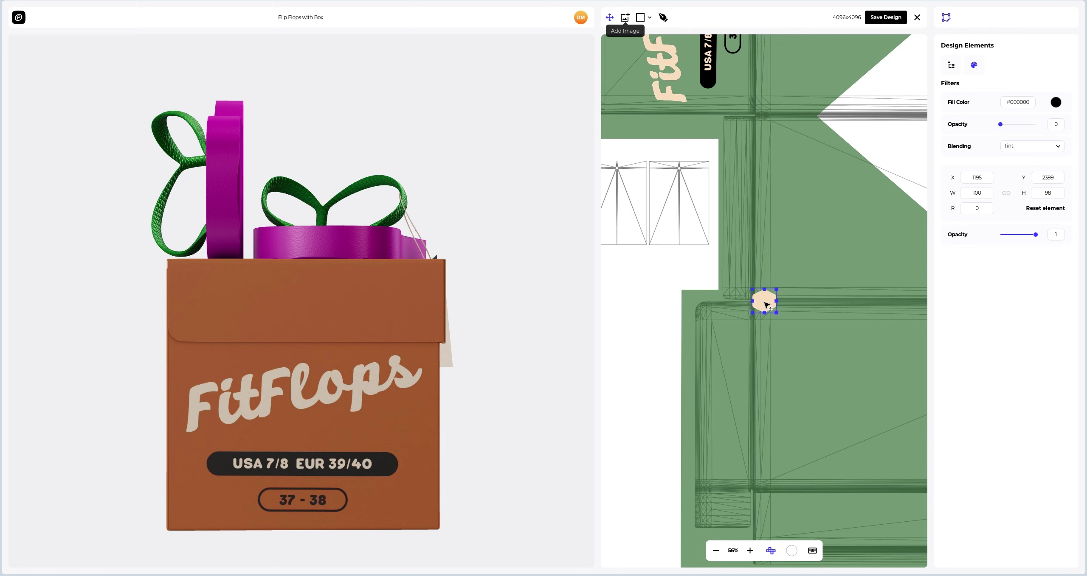
left_click_drag(766, 305, 723, 398)
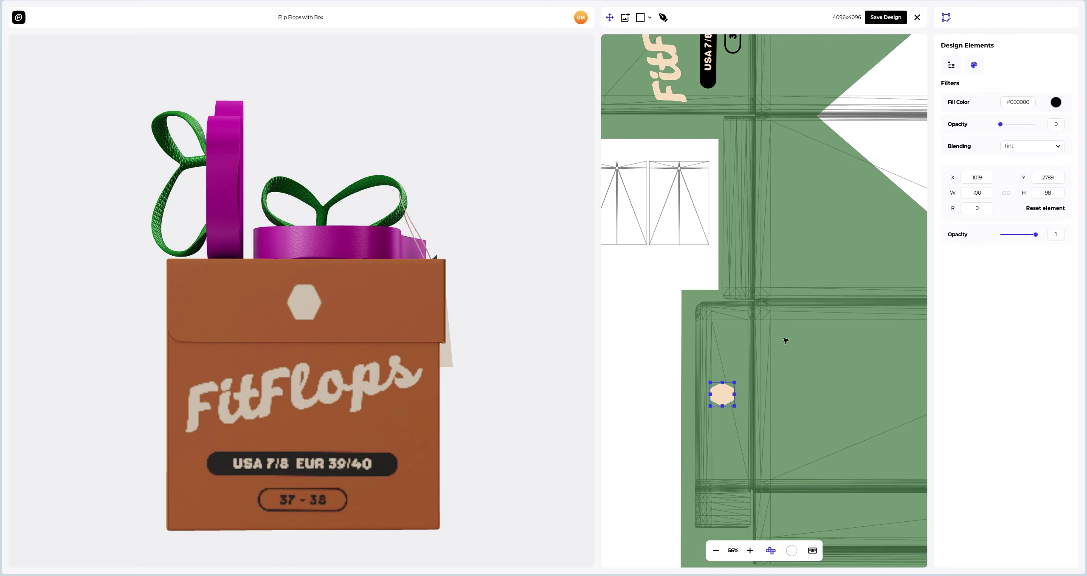
Step: Set the hexagon's rotation to 90 and shift it to about X 1104, Y 2777 on the lid's end flap
double_click(974, 208)
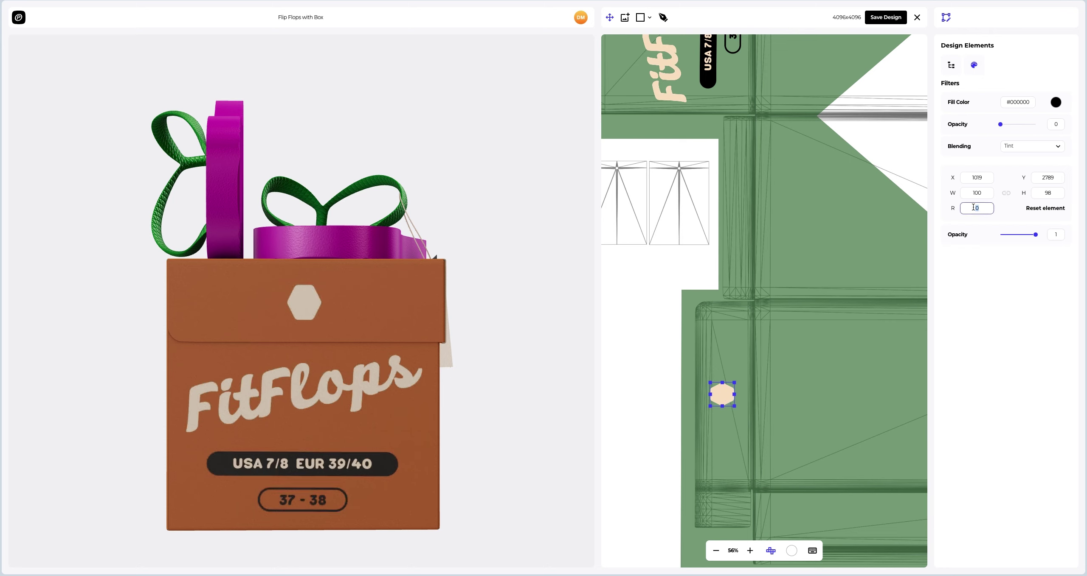
type("90")
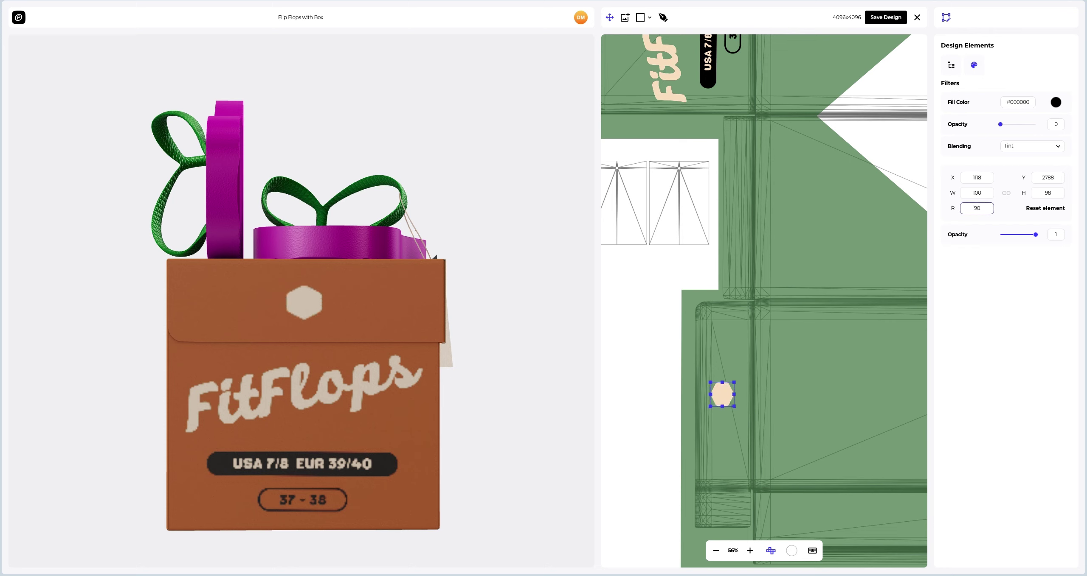
key("Return")
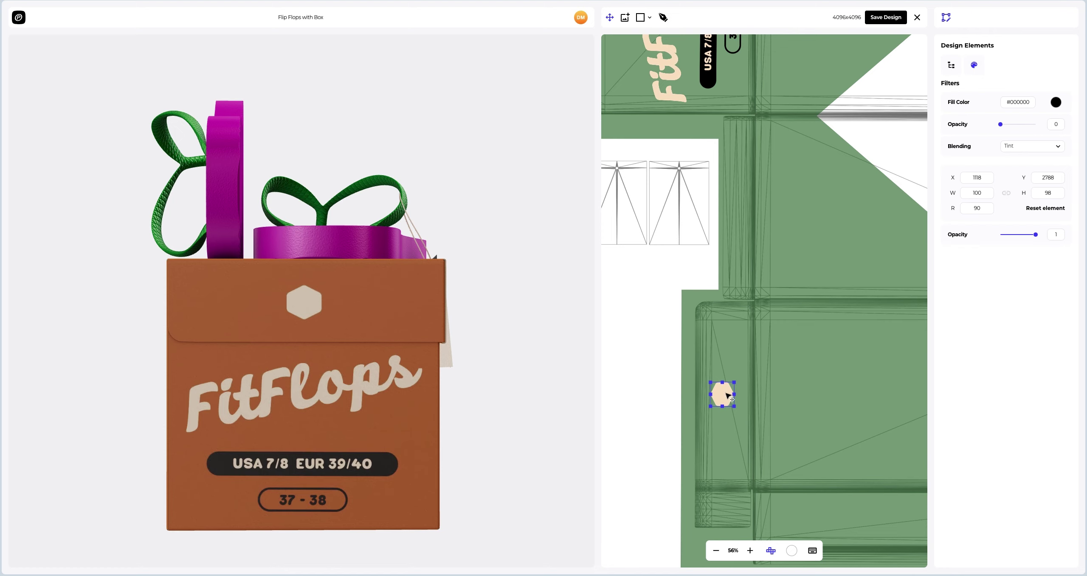
left_click_drag(726, 393, 722, 391)
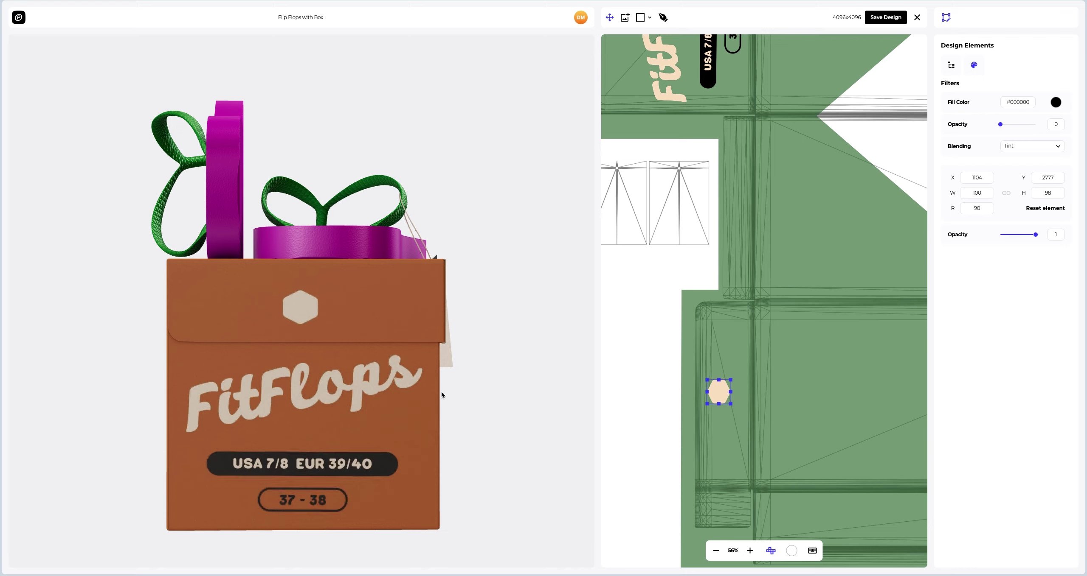
Step: Check the box from an angle showing its end and long side, and save the design
left_click_drag(441, 393, 409, 391)
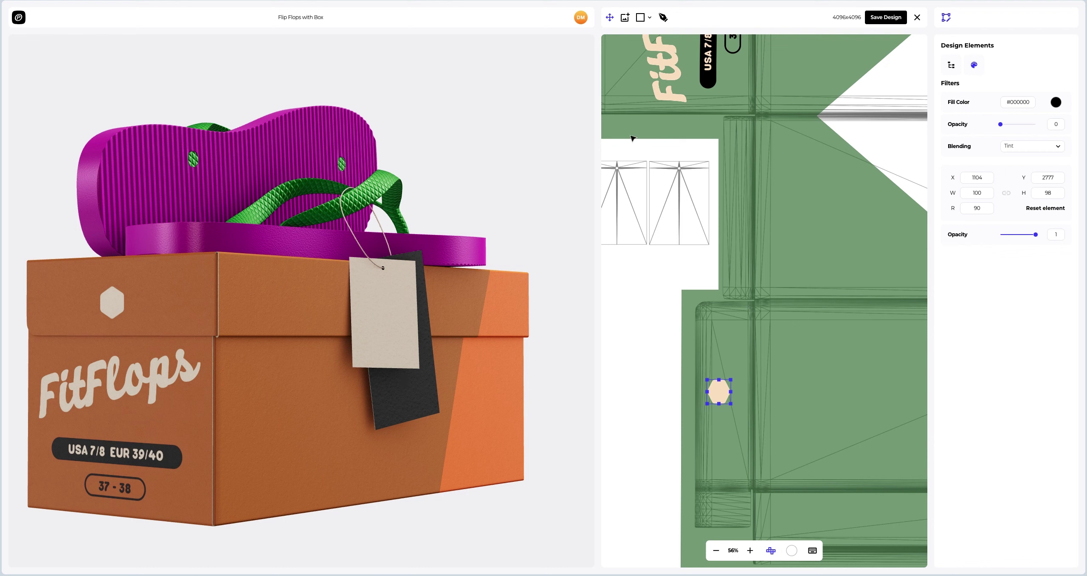
left_click(874, 18)
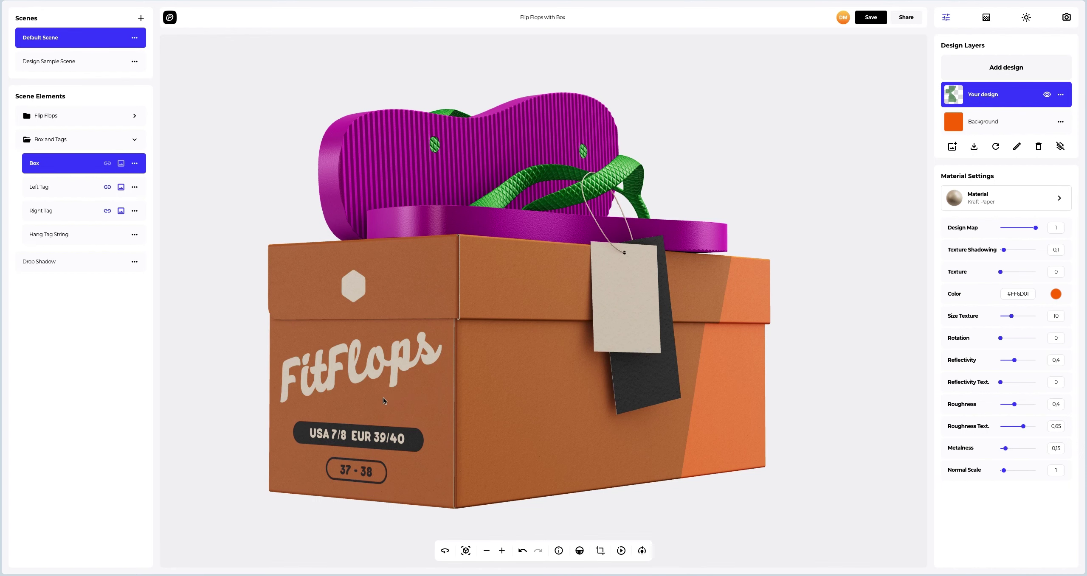
Step: Reopen the box's design for editing and add the FitFlops.png logo onto the plain long side panel
left_click_drag(383, 397, 582, 393)
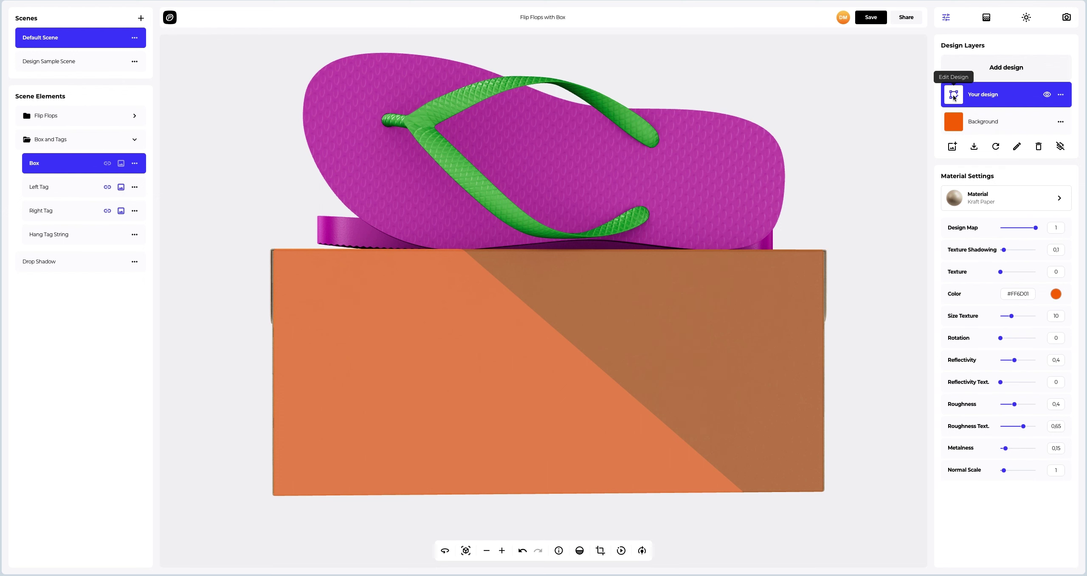
left_click(953, 95)
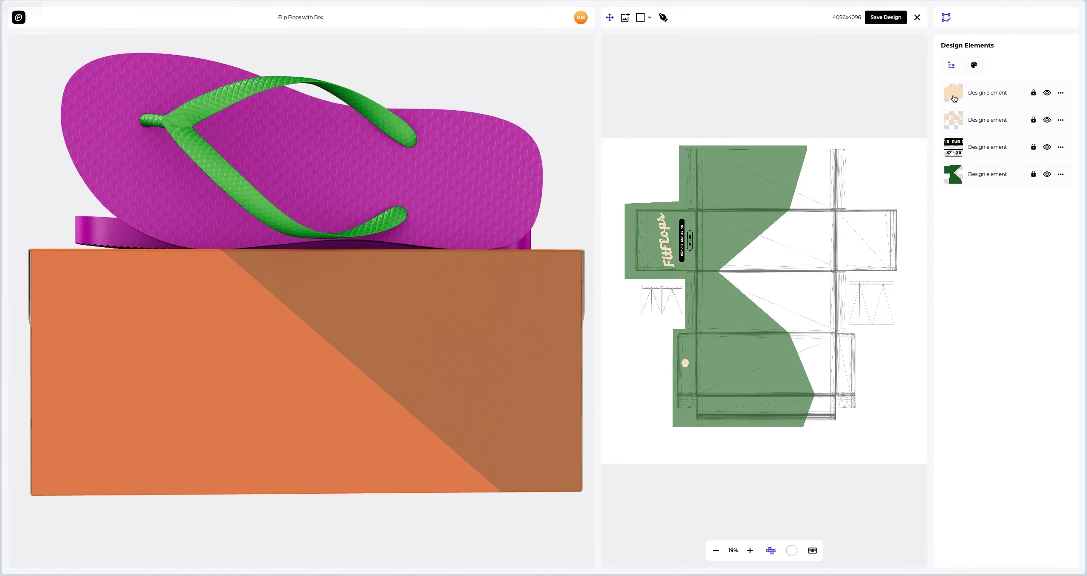
left_click(623, 19)
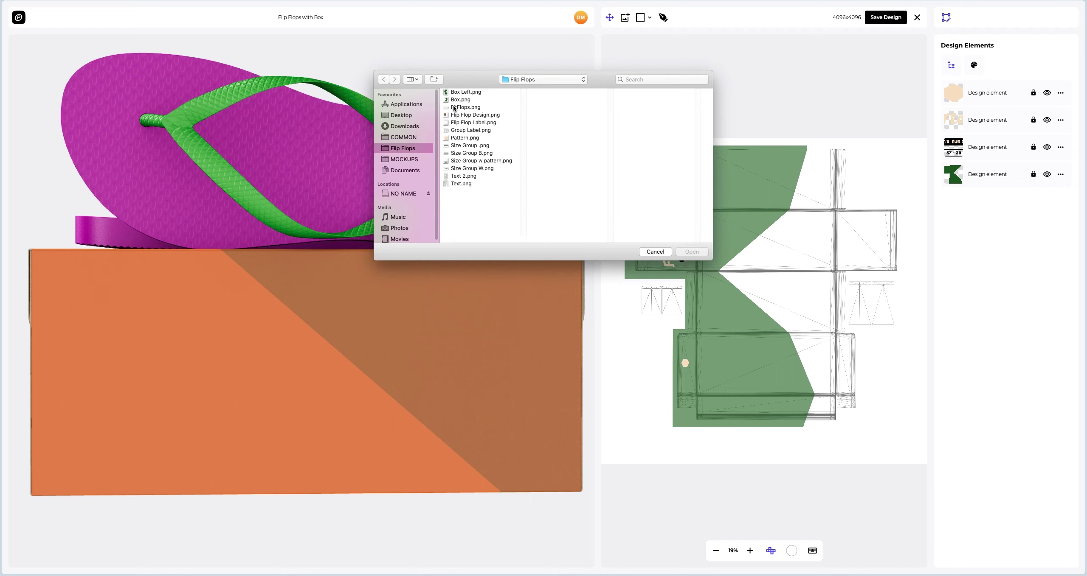
left_click(454, 108)
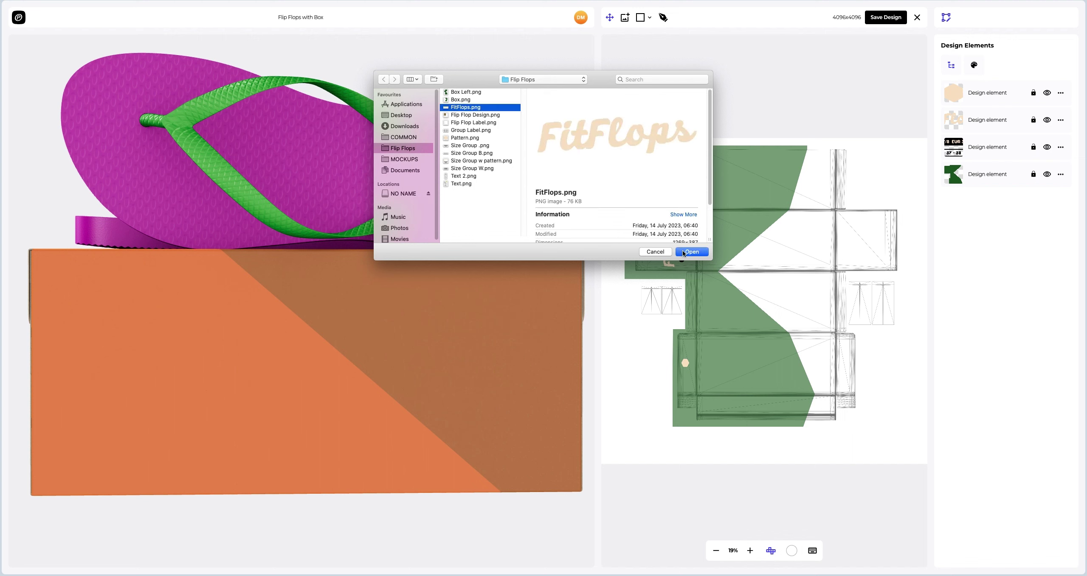
left_click(683, 252)
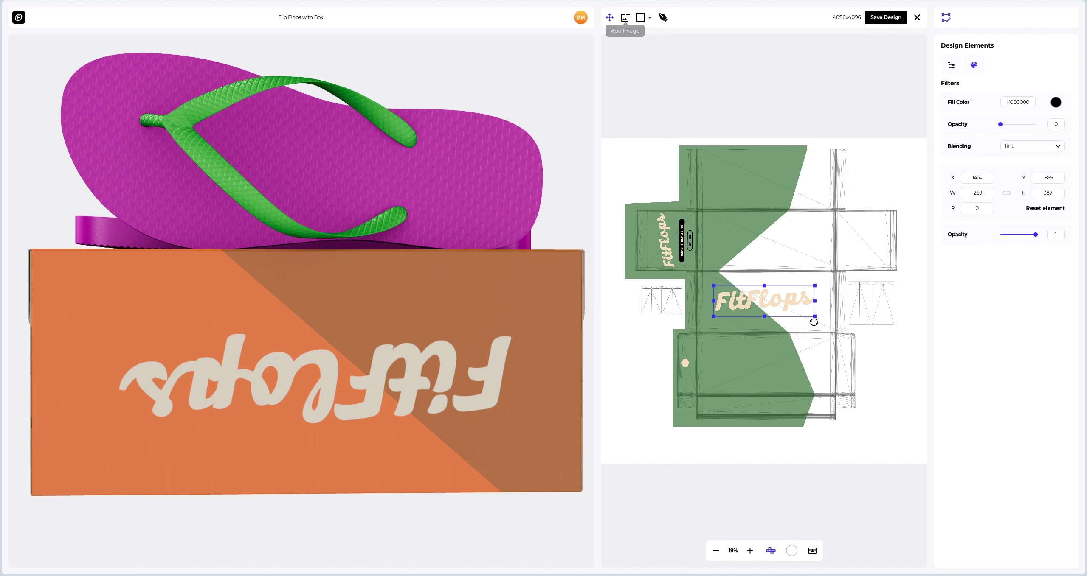
Step: Rotate the large FitFlops logo to 169 and enlarge it to about 1640 by 500 across the long side panel
left_click_drag(815, 322, 662, 291)
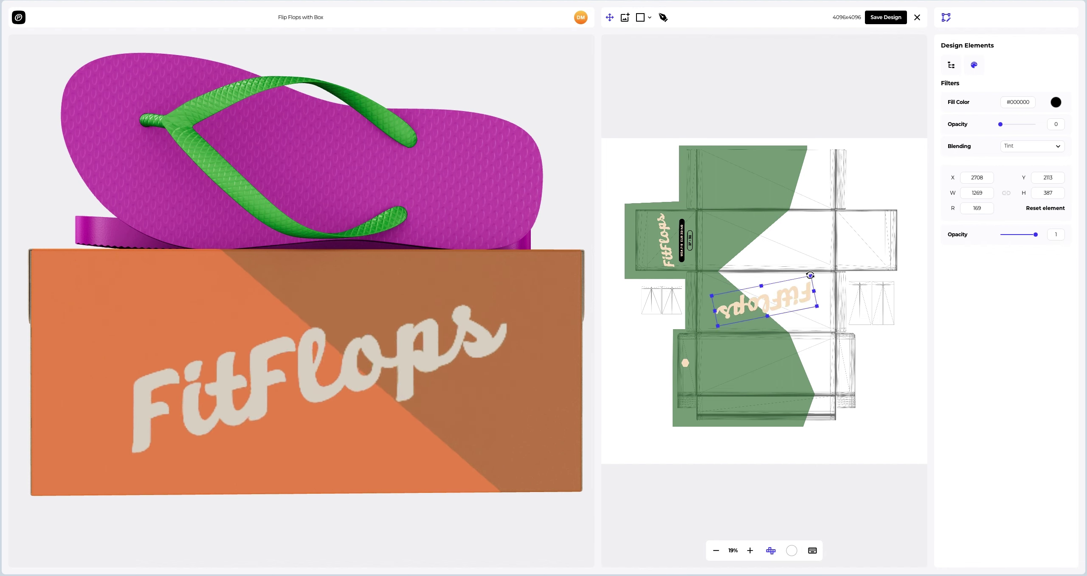
left_click_drag(812, 275, 802, 293)
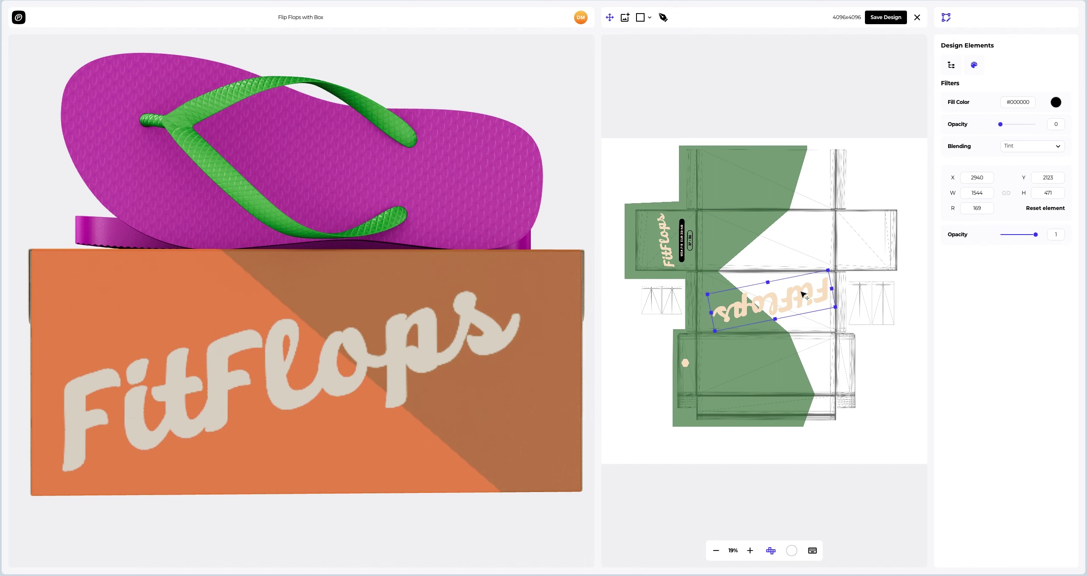
left_click_drag(714, 335, 708, 337)
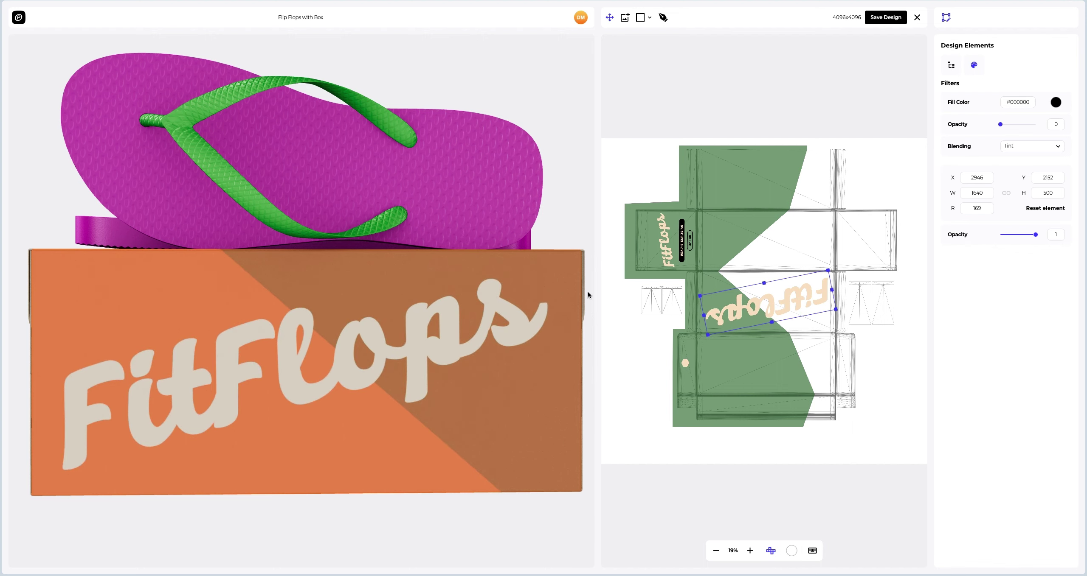
Step: Add another Pattern.png hexagon and place it in the lower orange corner of the tag-side panel, at about X 2788, Y 748
left_click_drag(534, 305, 423, 284)
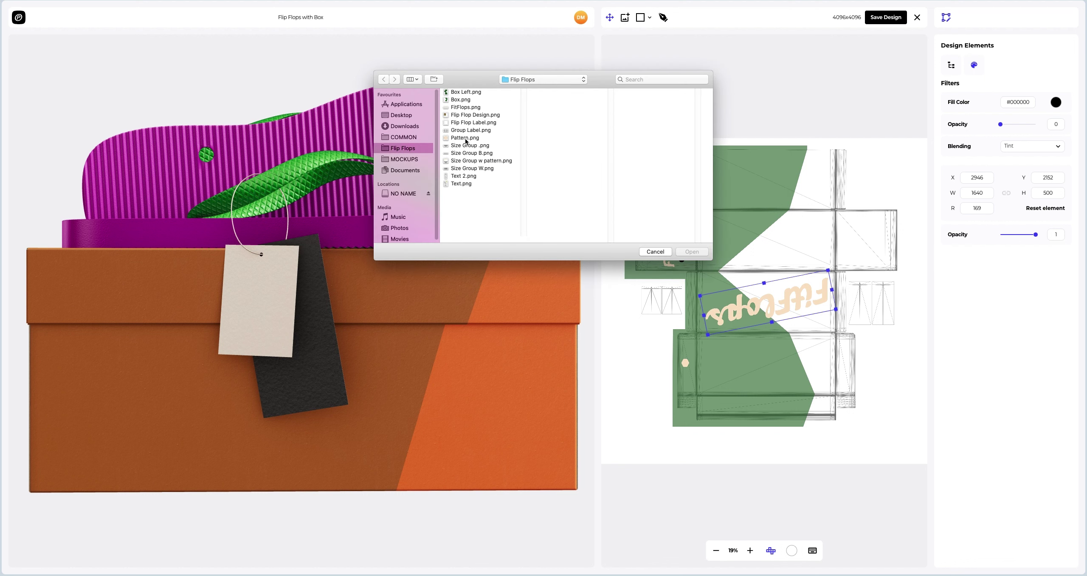
left_click(465, 139)
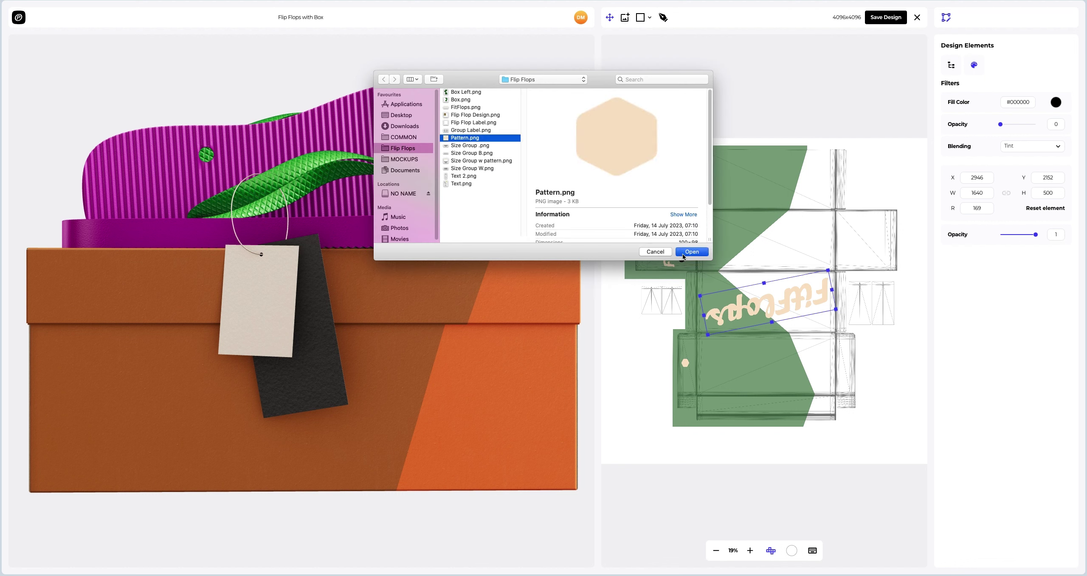
left_click(683, 253)
scroll(763, 292, "up", 5)
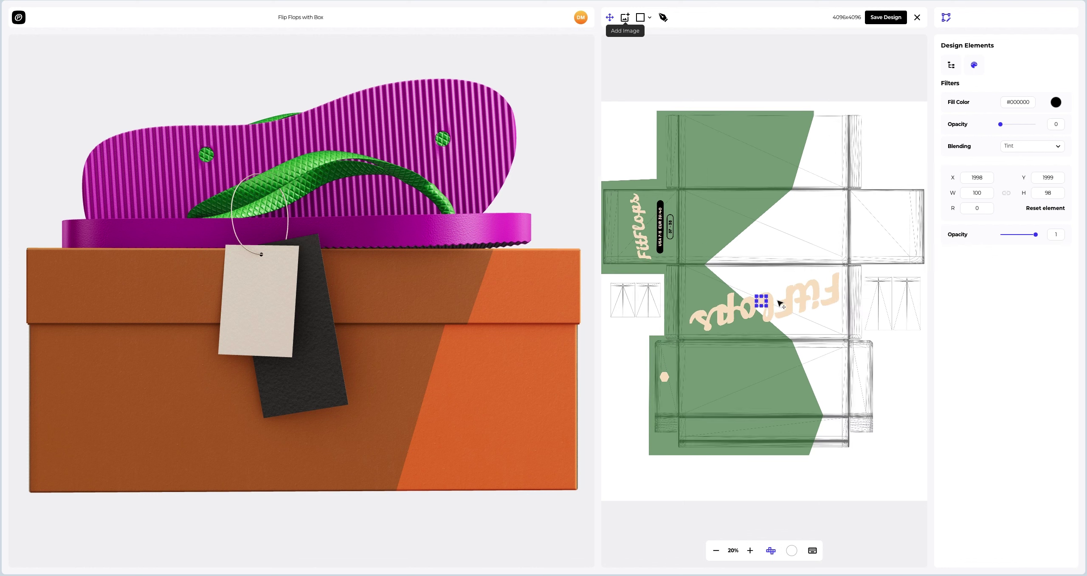
left_click_drag(747, 302, 895, 67)
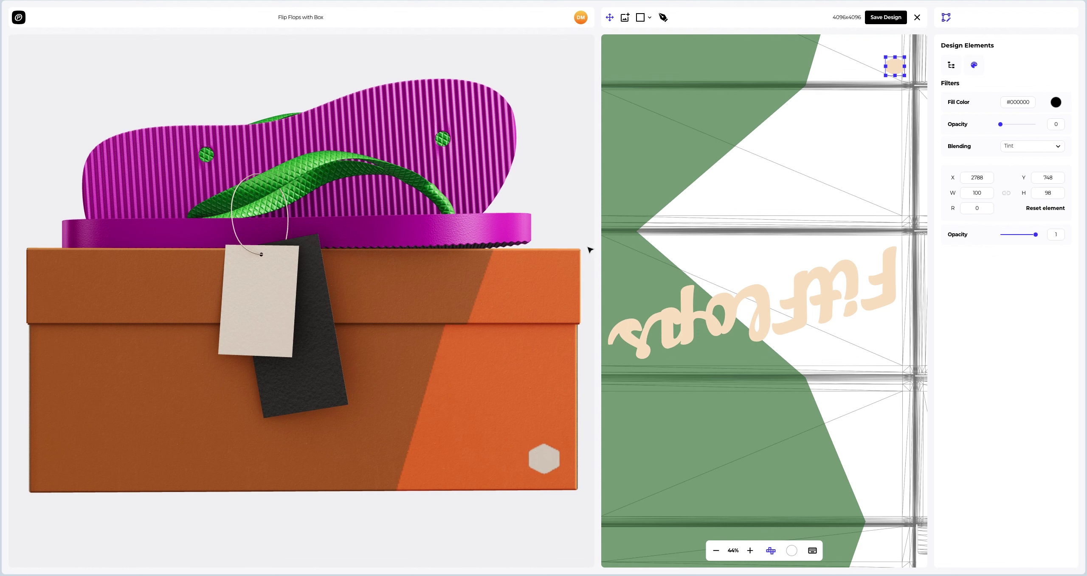
Step: Toggle the lock on the green shape element and set its opacity to 1
scroll(458, 333, "down", 3)
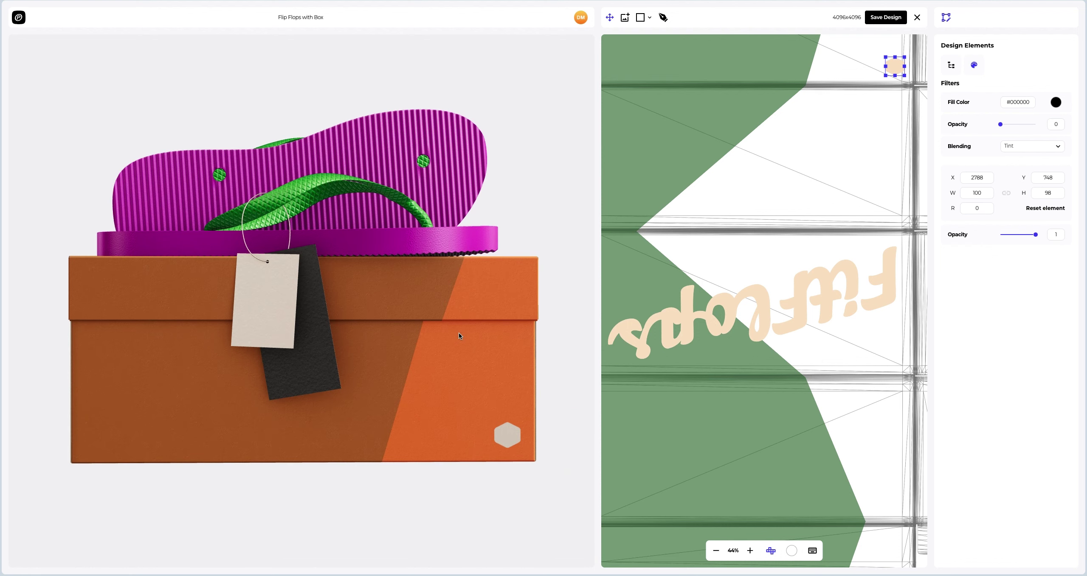
left_click_drag(309, 350, 355, 352)
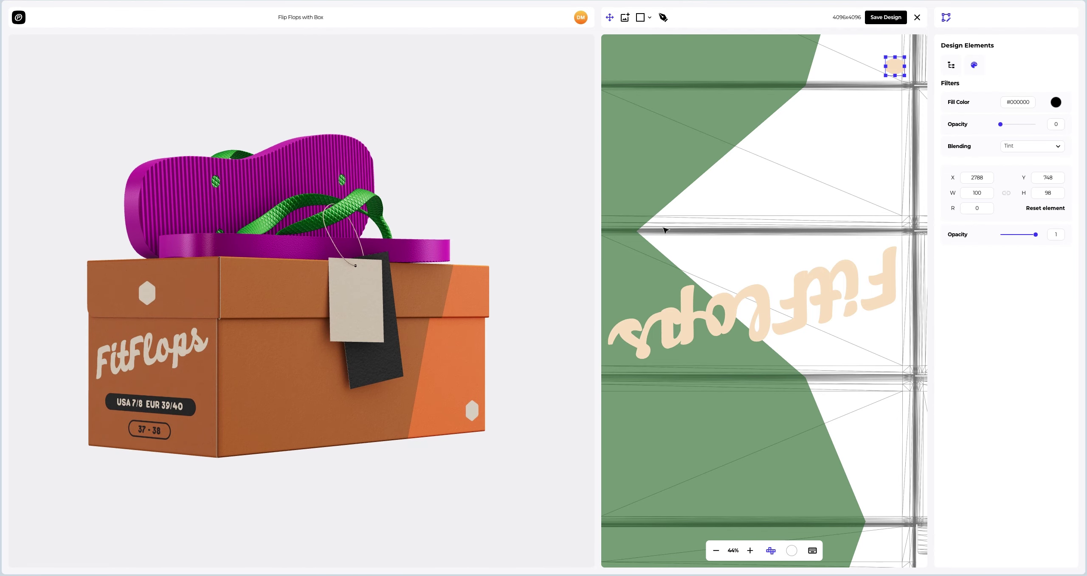
left_click(952, 68)
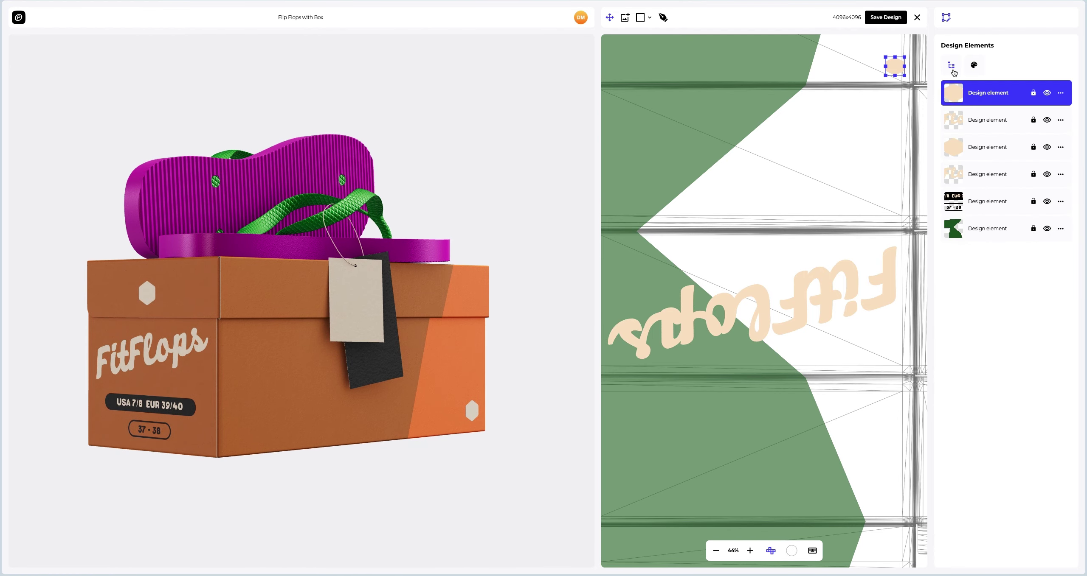
left_click(982, 230)
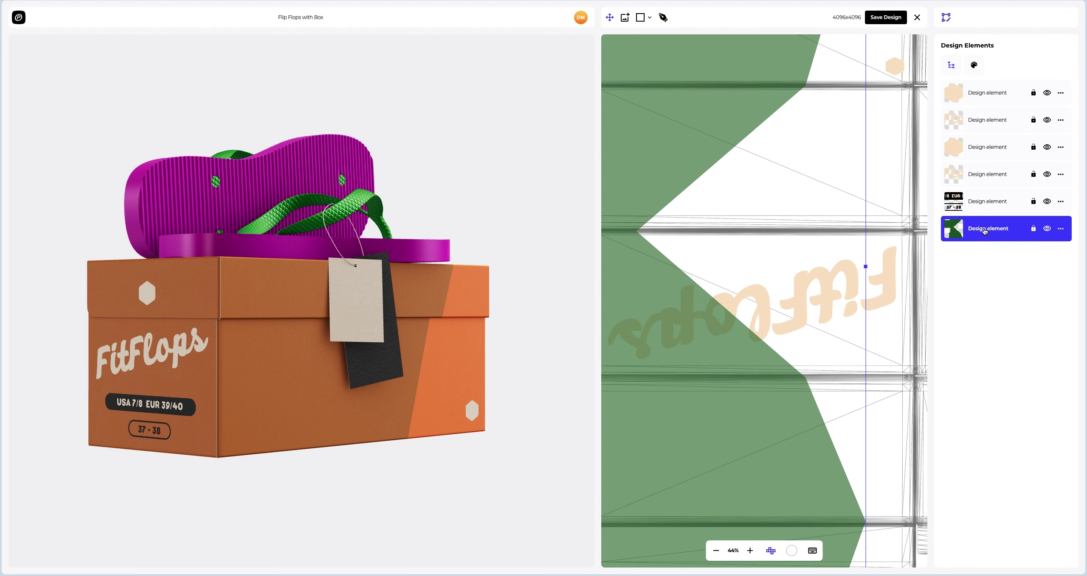
left_click(1034, 232)
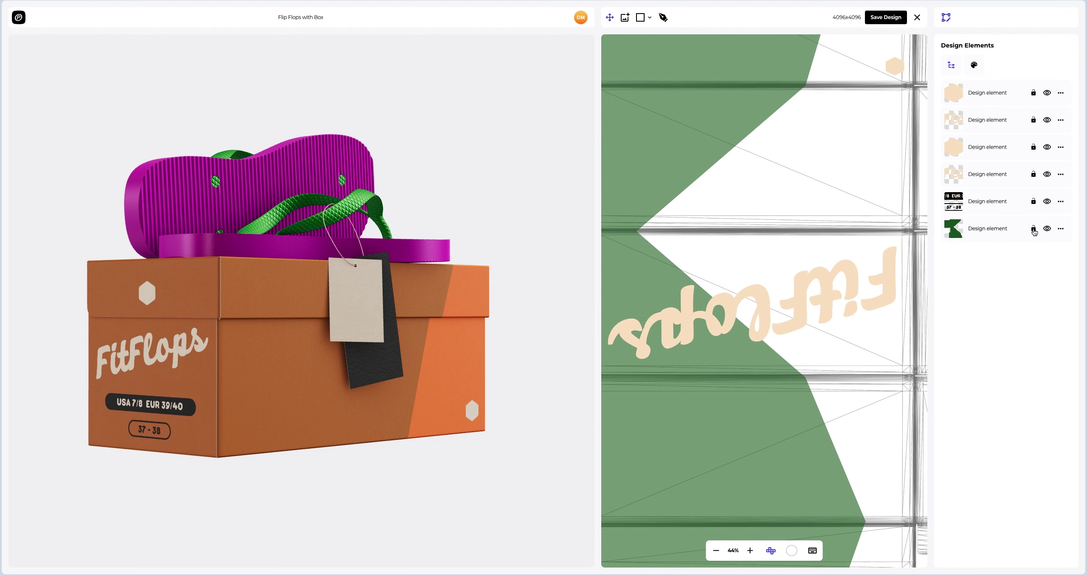
left_click(979, 230)
left_click(974, 65)
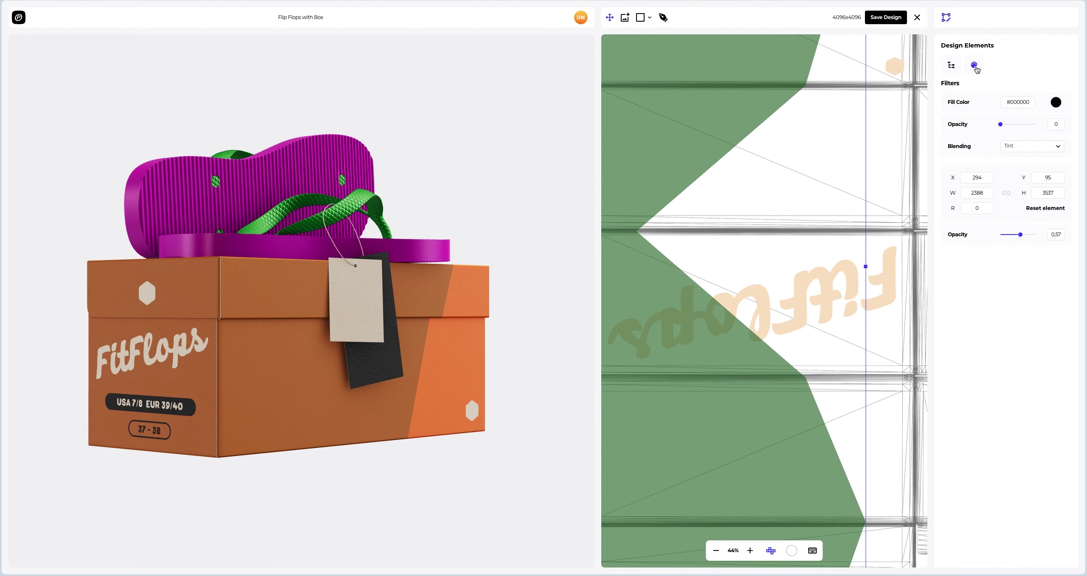
left_click_drag(1021, 236, 1040, 238)
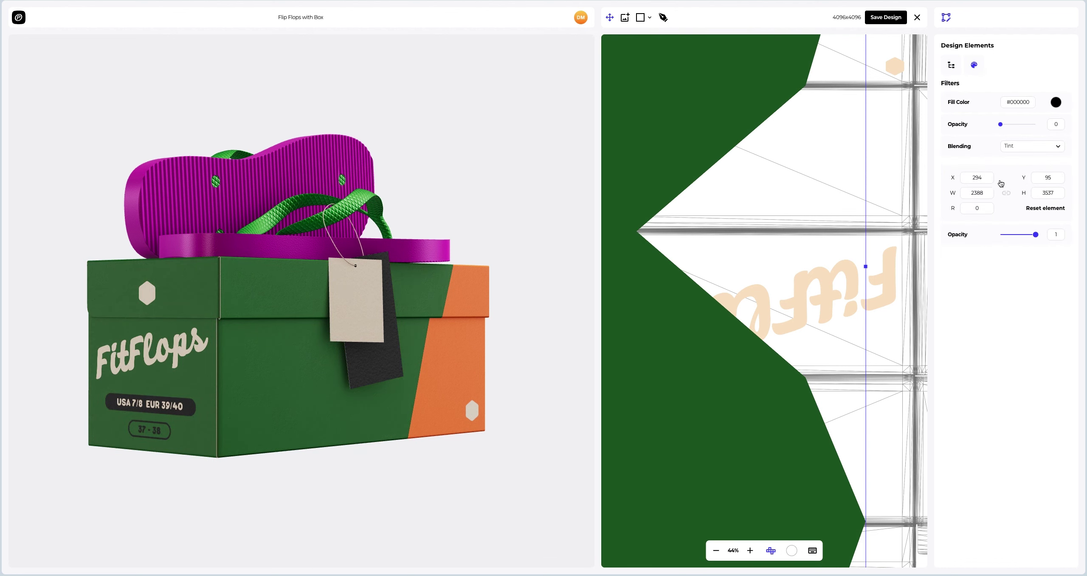
Step: Toggle the green shape element's lock again and save the box design
left_click(952, 66)
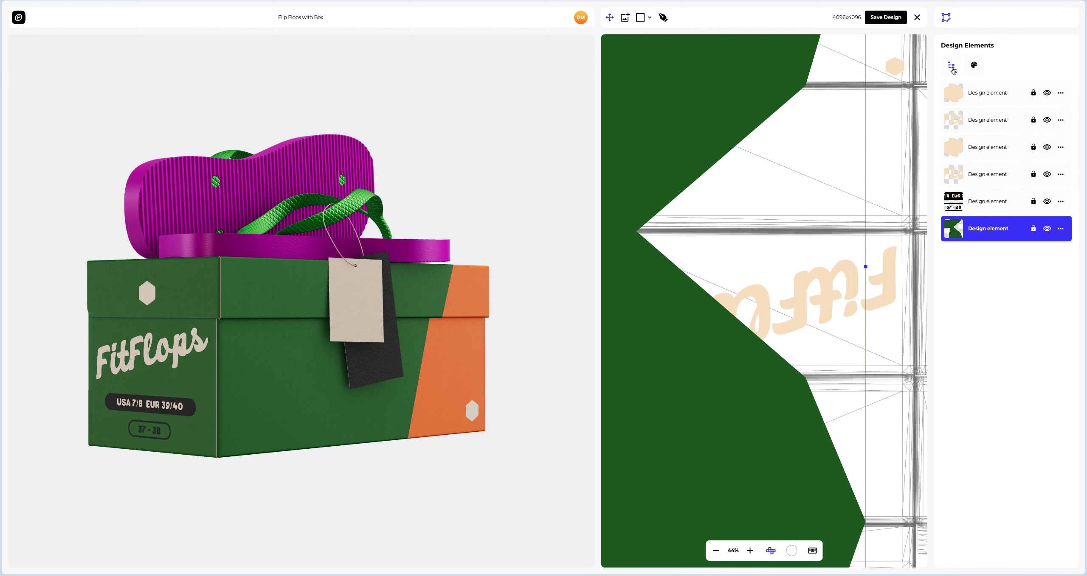
left_click(1033, 229)
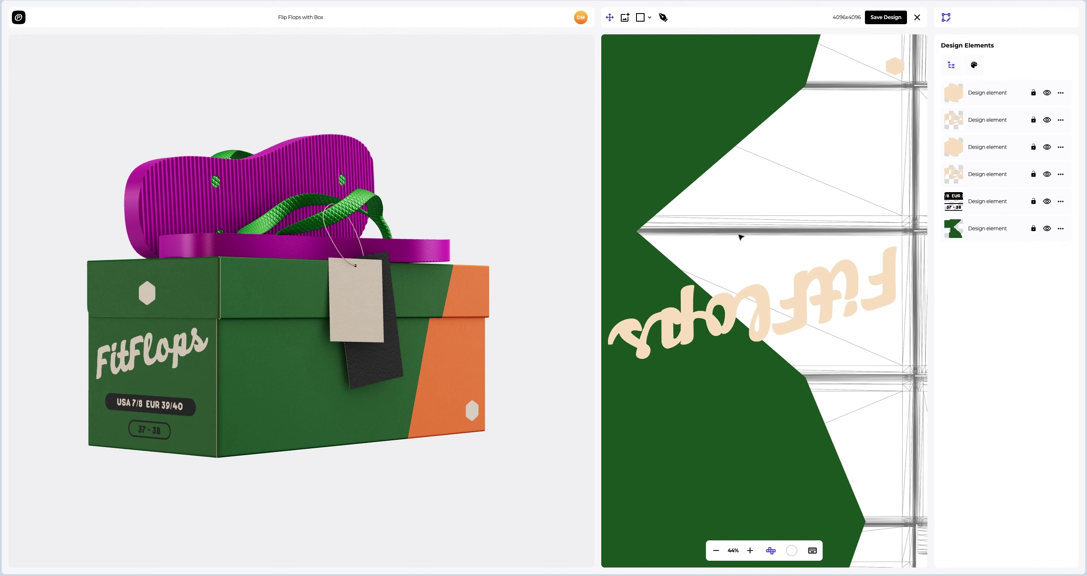
left_click_drag(426, 329, 110, 335)
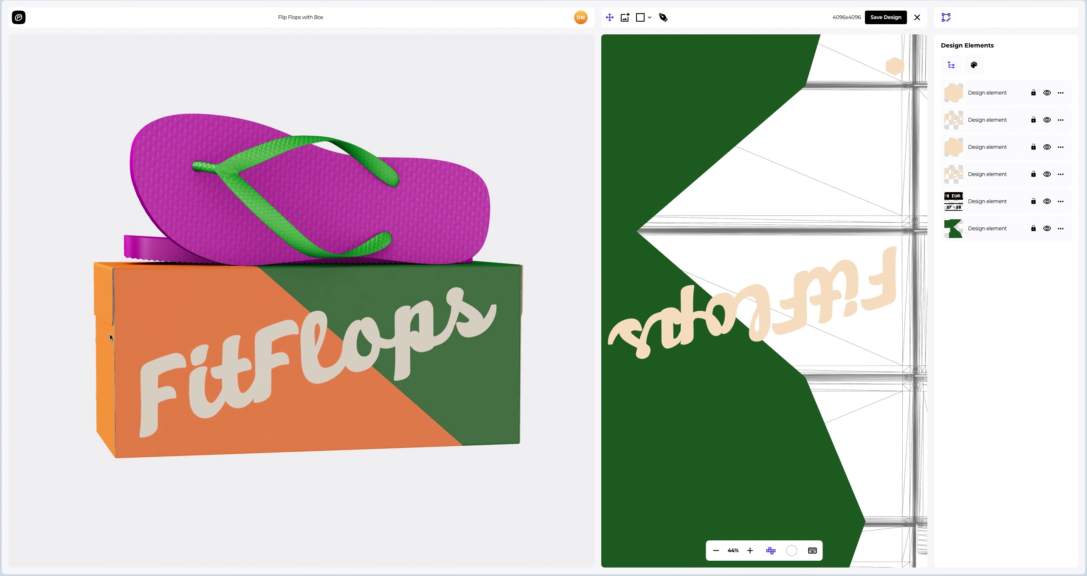
left_click(879, 17)
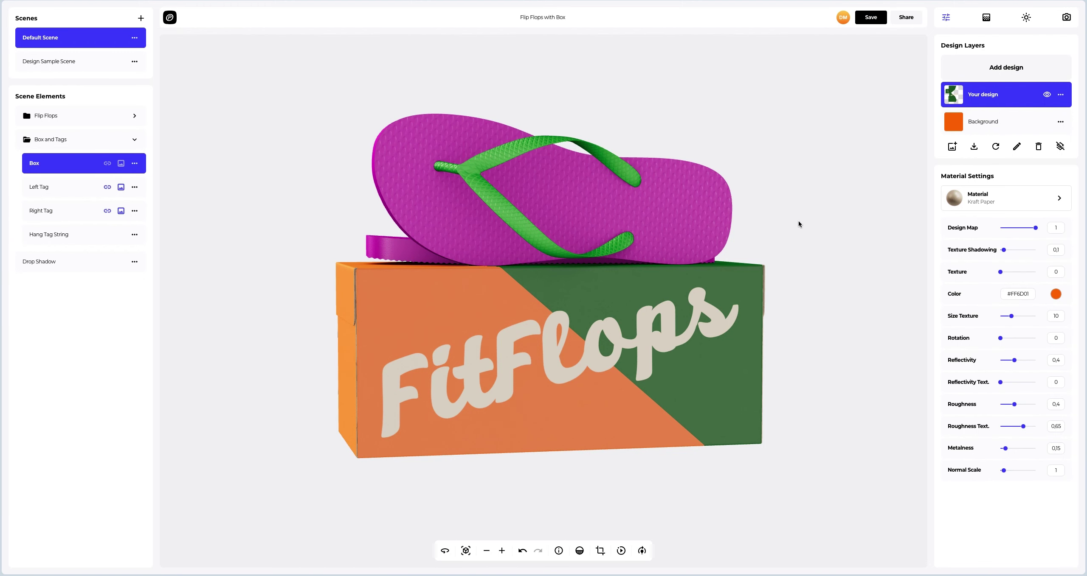
Step: Open the box's existing design layer for editing and add the Group Label.png image to it
left_click_drag(785, 242, 540, 259)
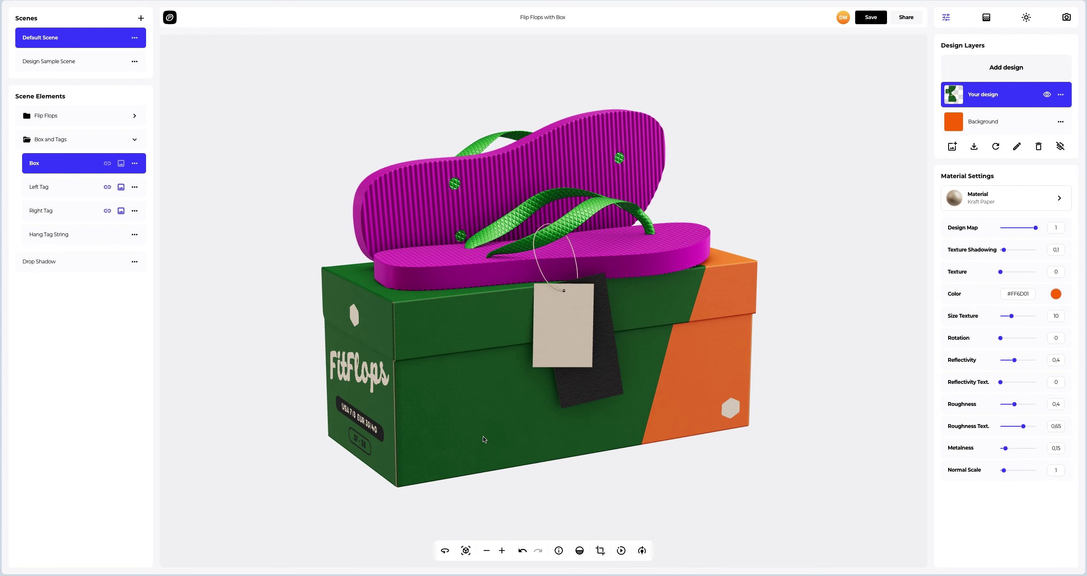
left_click(465, 551)
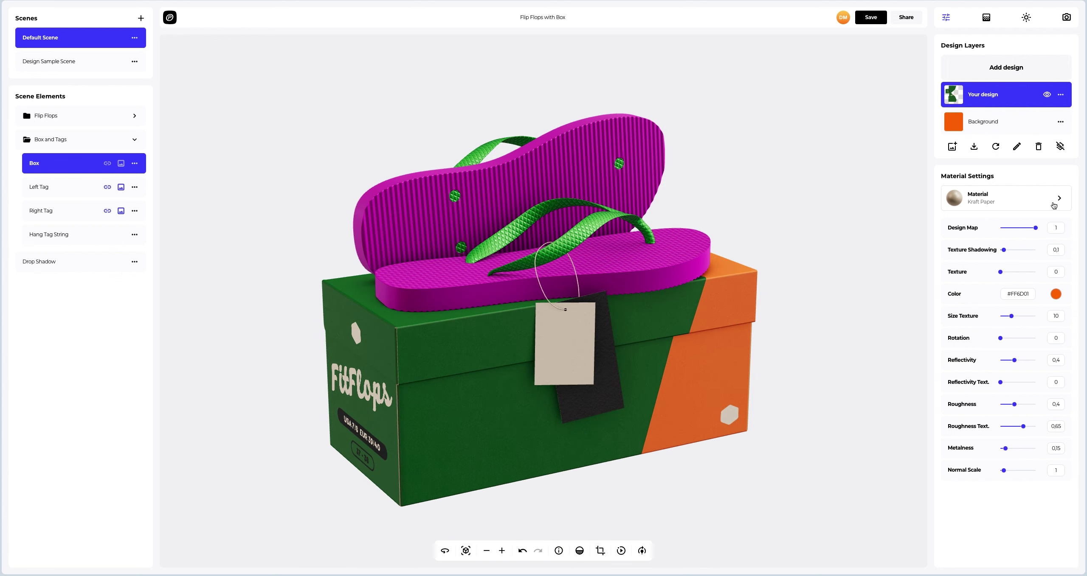
left_click(952, 97)
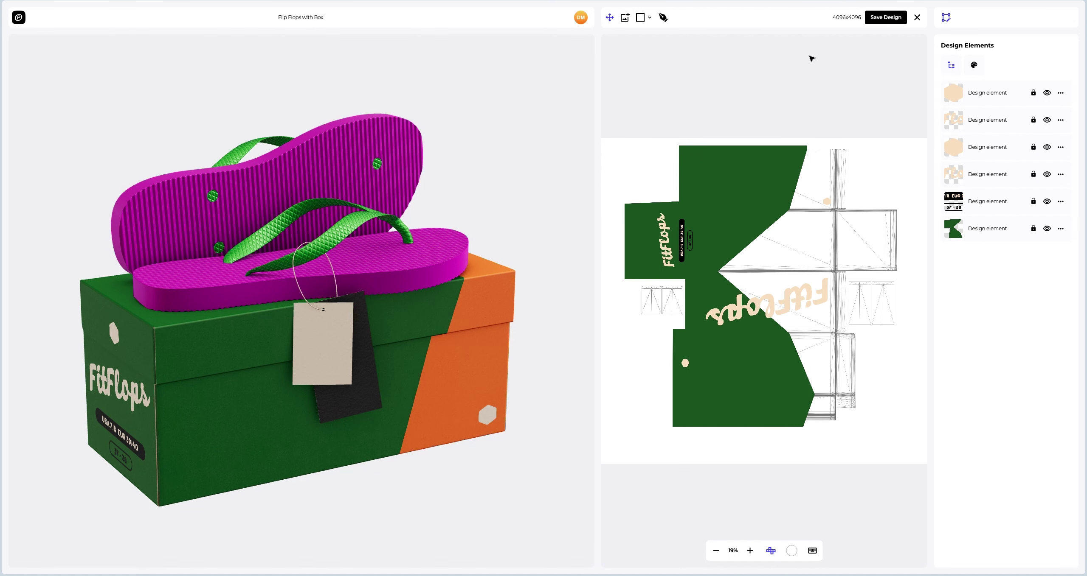
left_click(626, 18)
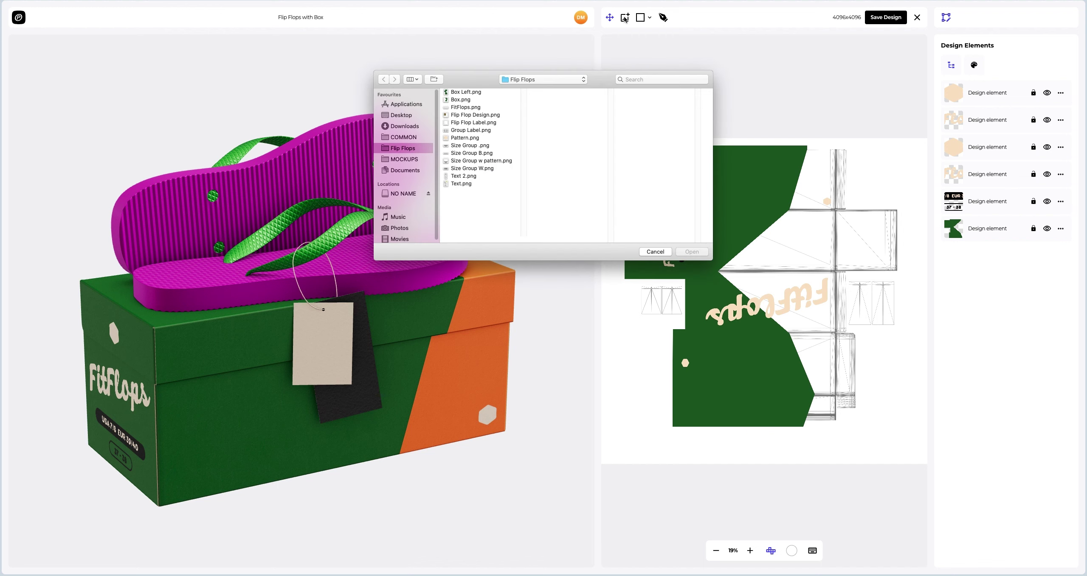
left_click(463, 131)
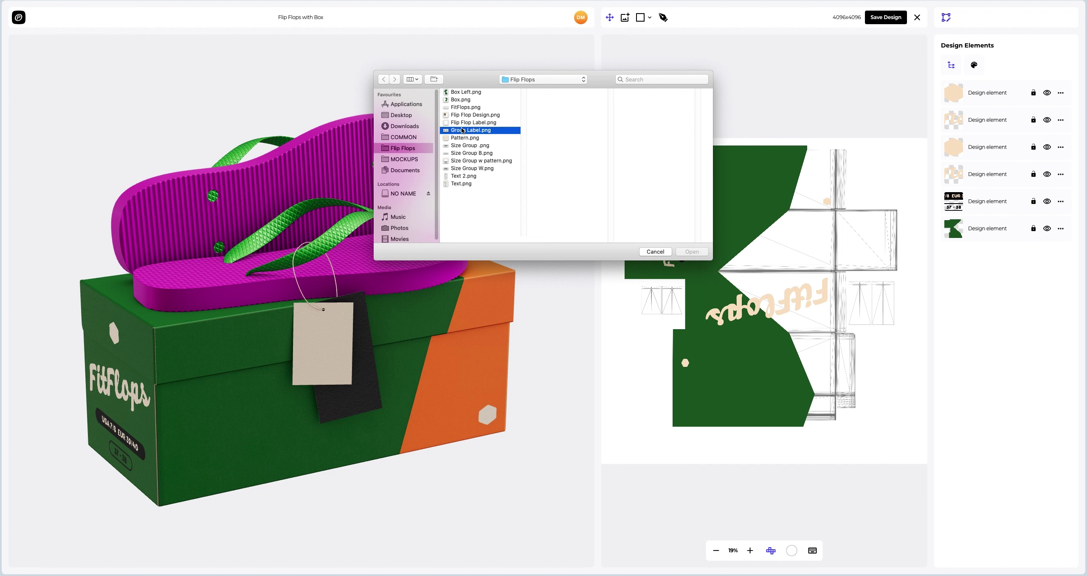
left_click(692, 252)
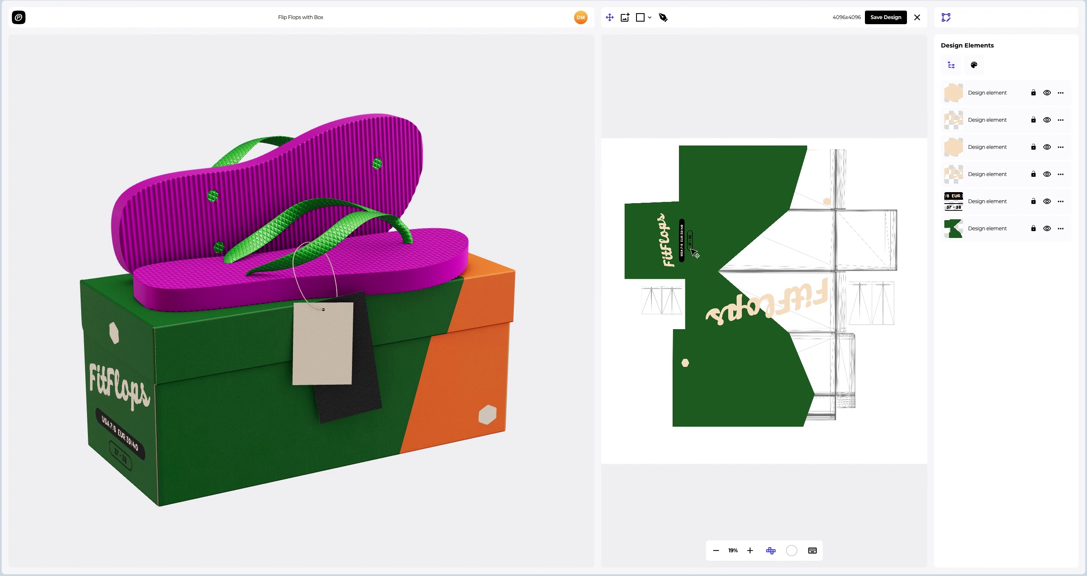
Step: Place the group label graphic over the first pair of tag outlines, at about X 514, Y 1941
scroll(714, 305, "up", 2)
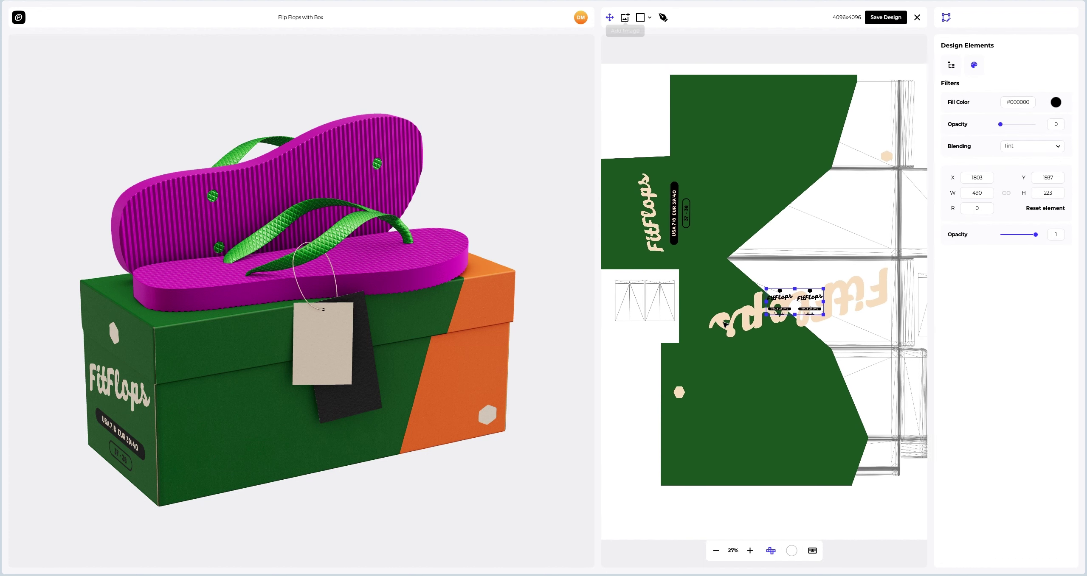
scroll(686, 322, "left", 3)
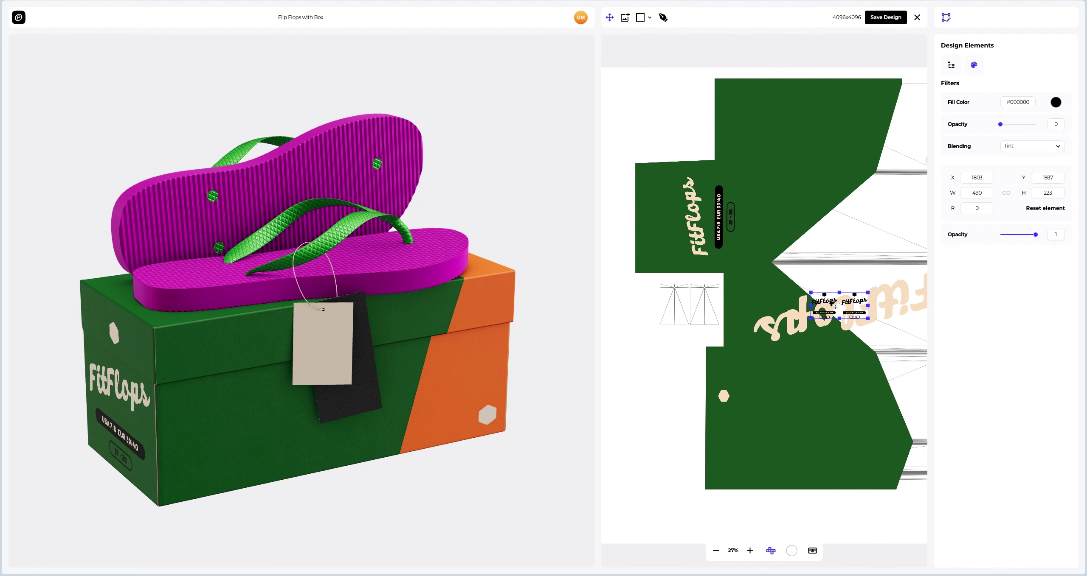
left_click_drag(832, 303, 682, 304)
scroll(682, 304, "up", 10)
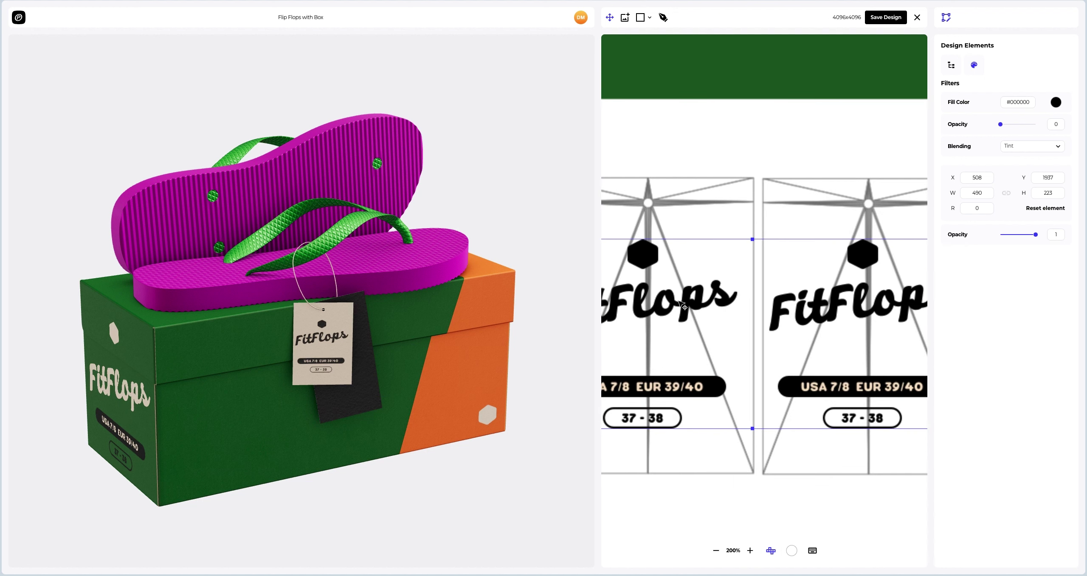
middle_click_drag(675, 304, 764, 309)
left_click_drag(729, 298, 733, 301)
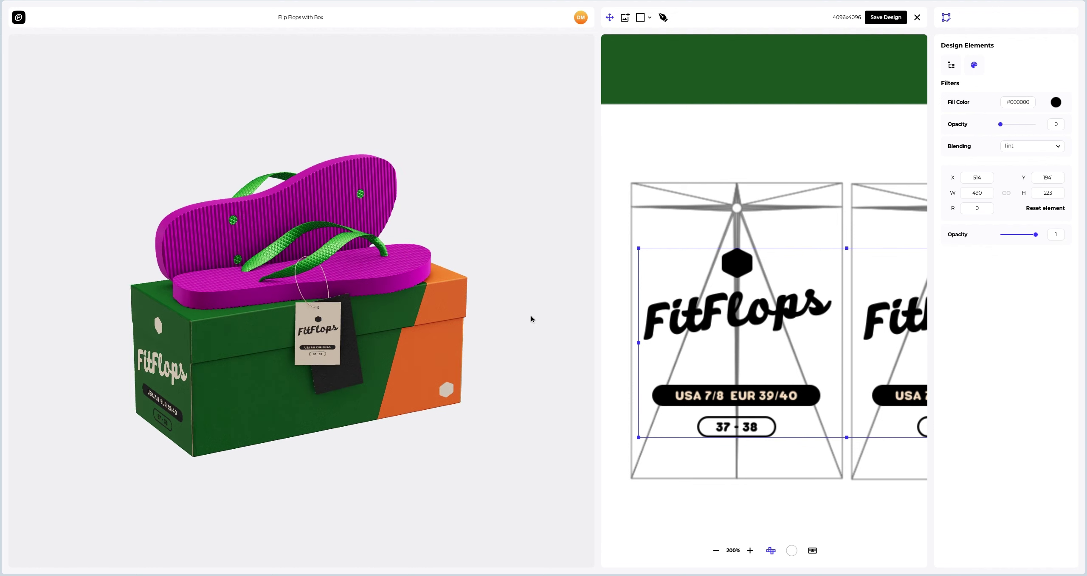
Step: Add the FitFlops.png logo to the box design for the second pair of tag outlines
scroll(846, 332, "down", 8)
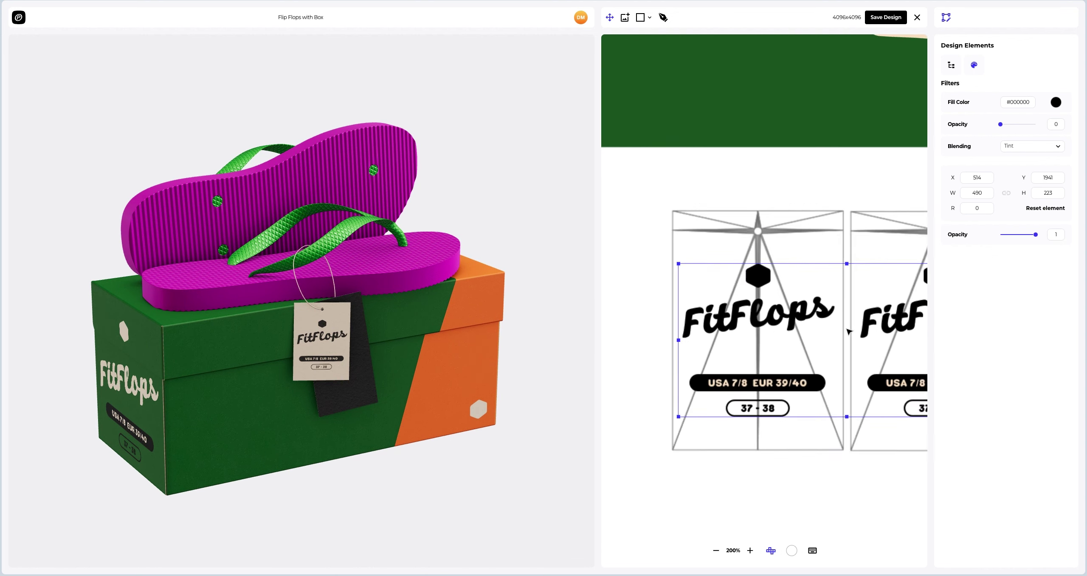
middle_click_drag(848, 333, 216, 333)
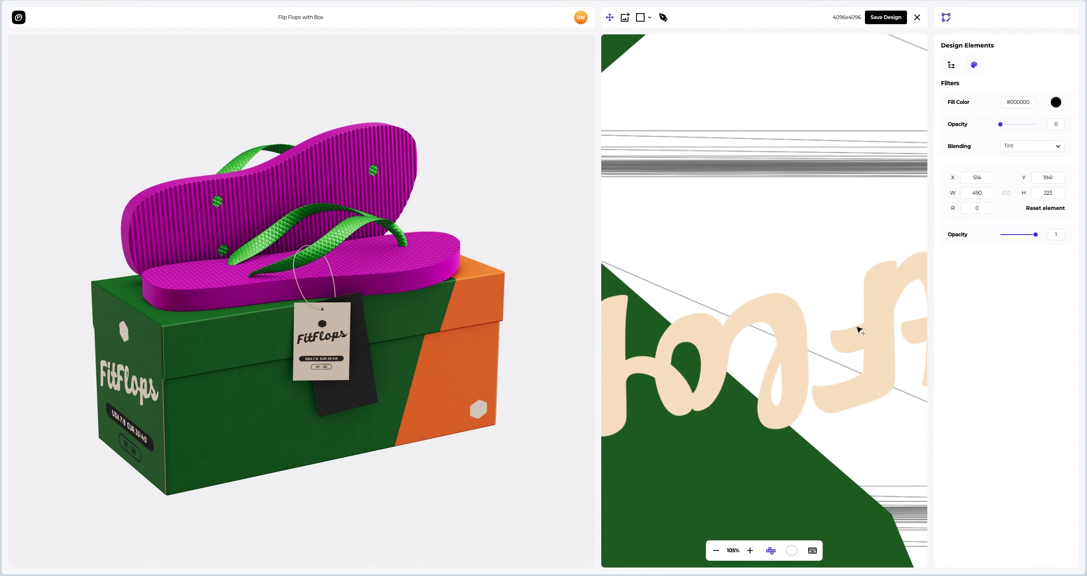
middle_click_drag(853, 325, 509, 334)
middle_click_drag(881, 317, 752, 313)
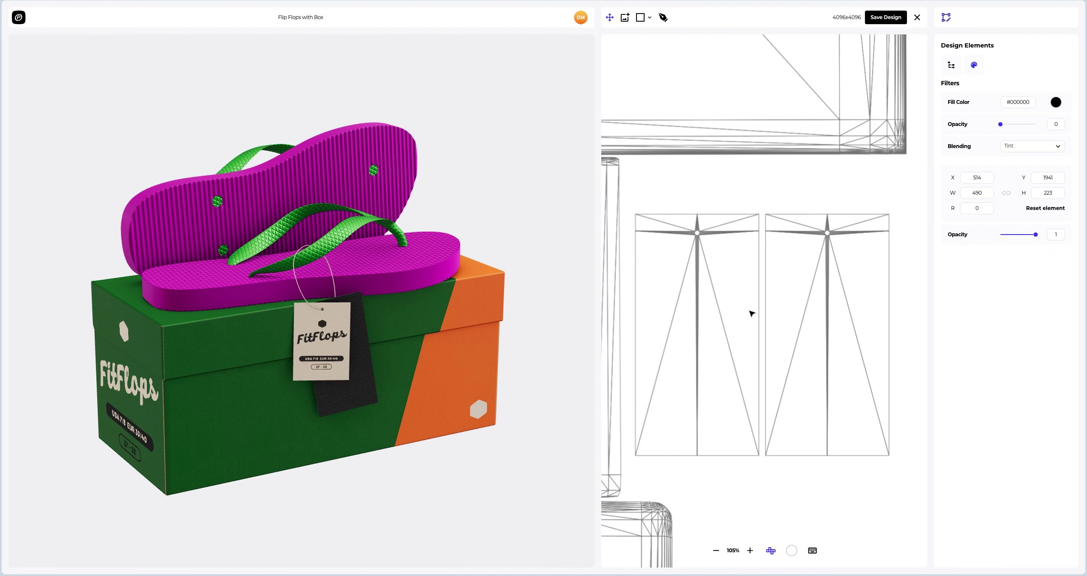
left_click(626, 18)
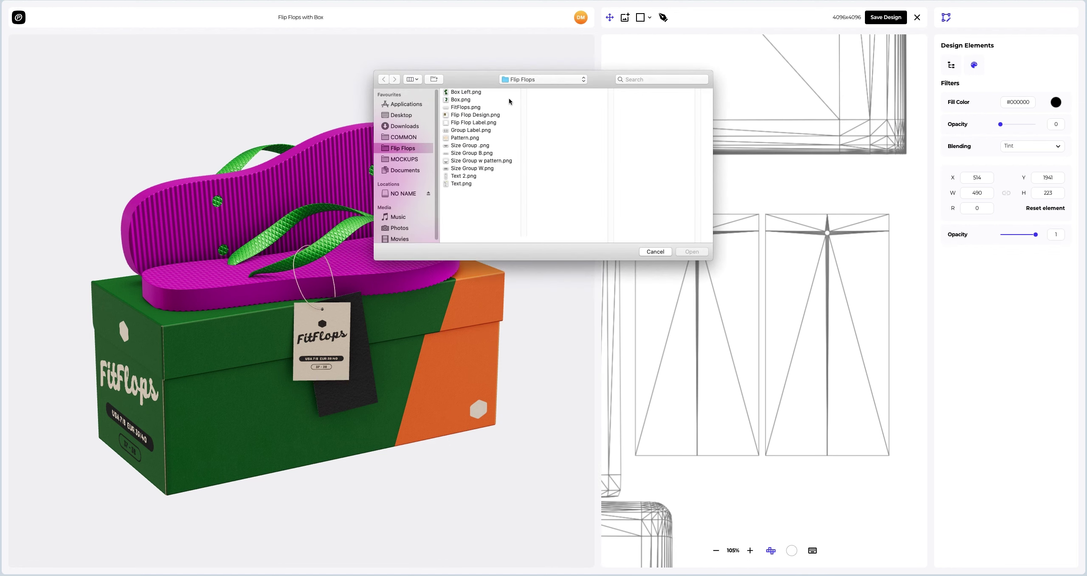
left_click(462, 108)
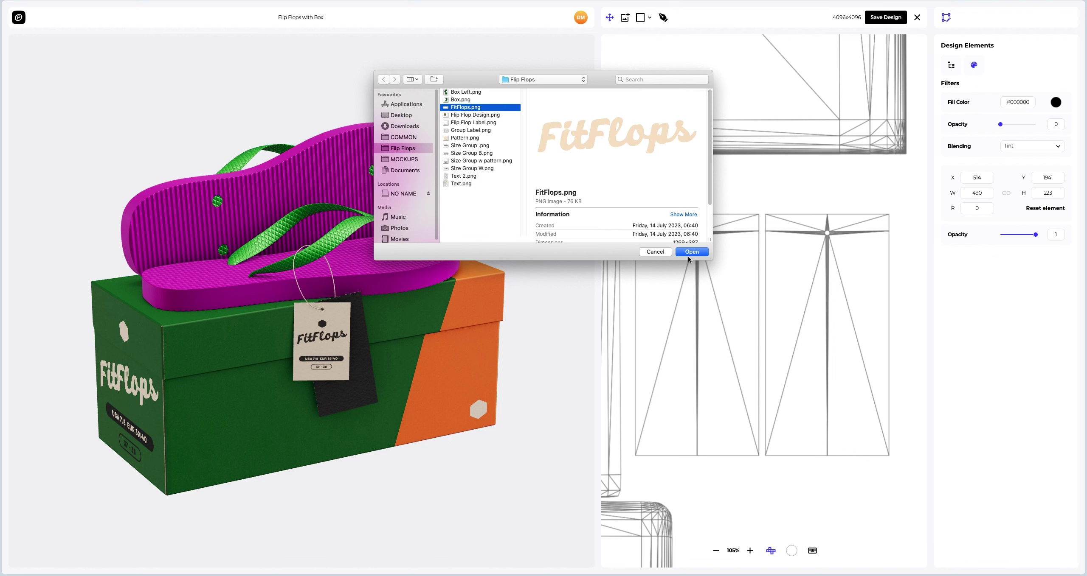
left_click(690, 253)
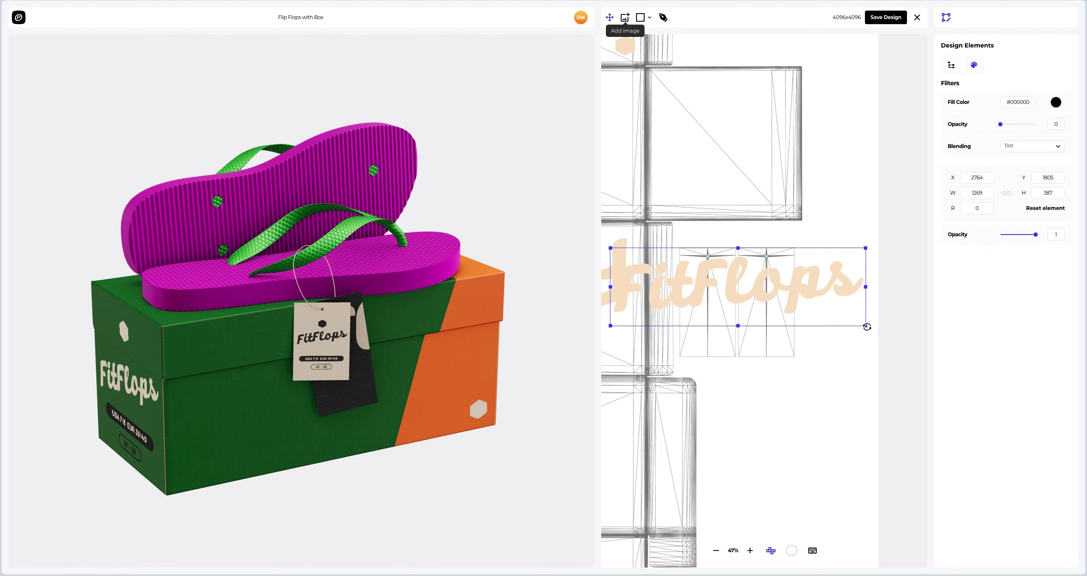
Step: Rotate the new logo to 81, shrink it to about 484 by 148, place it on the dark tag's outline and save the design
left_click_drag(867, 326, 663, 320)
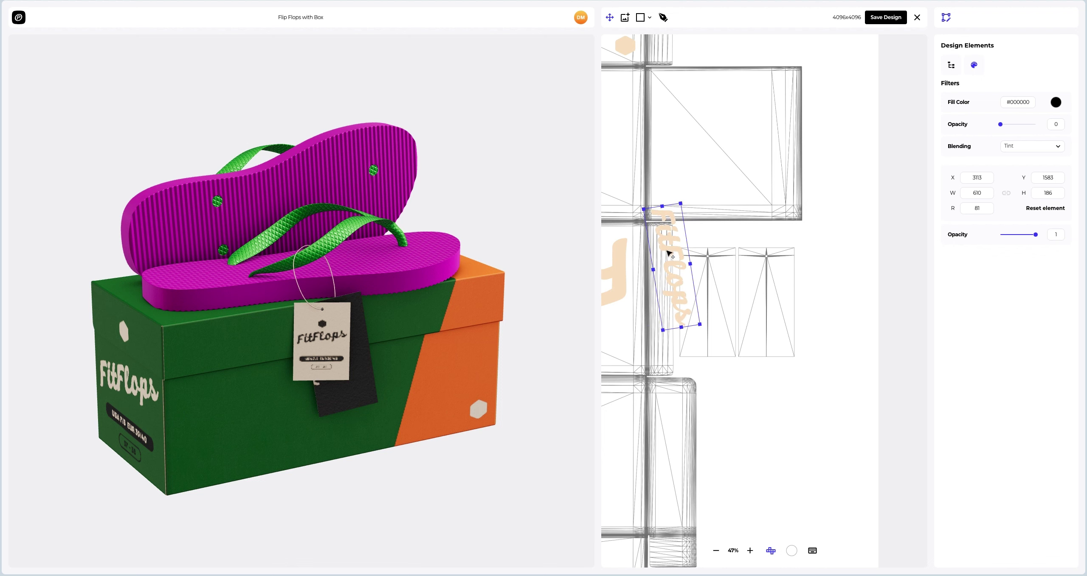
left_click_drag(672, 256, 701, 288)
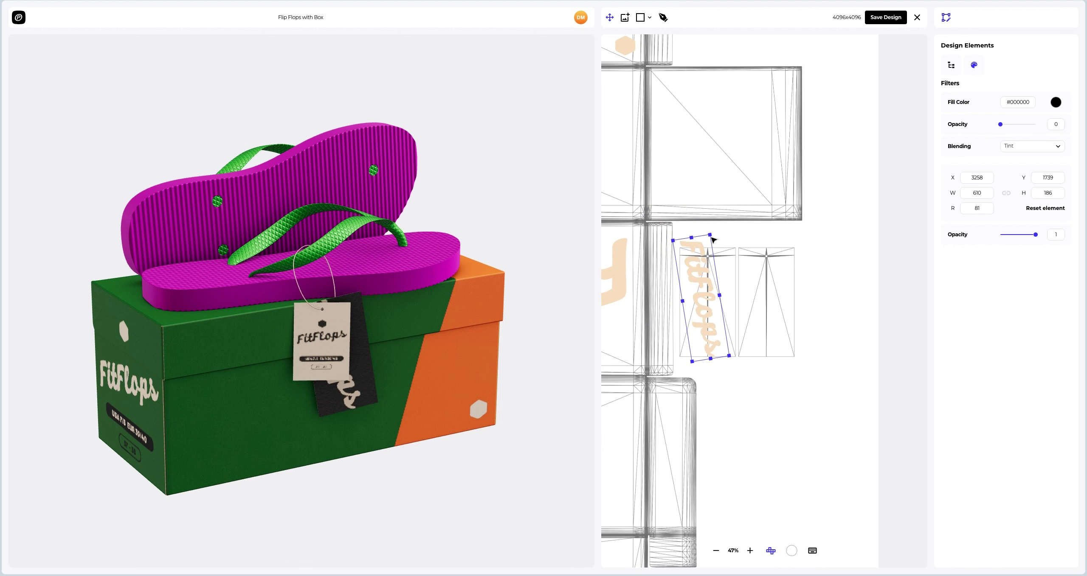
left_click_drag(710, 235, 708, 252)
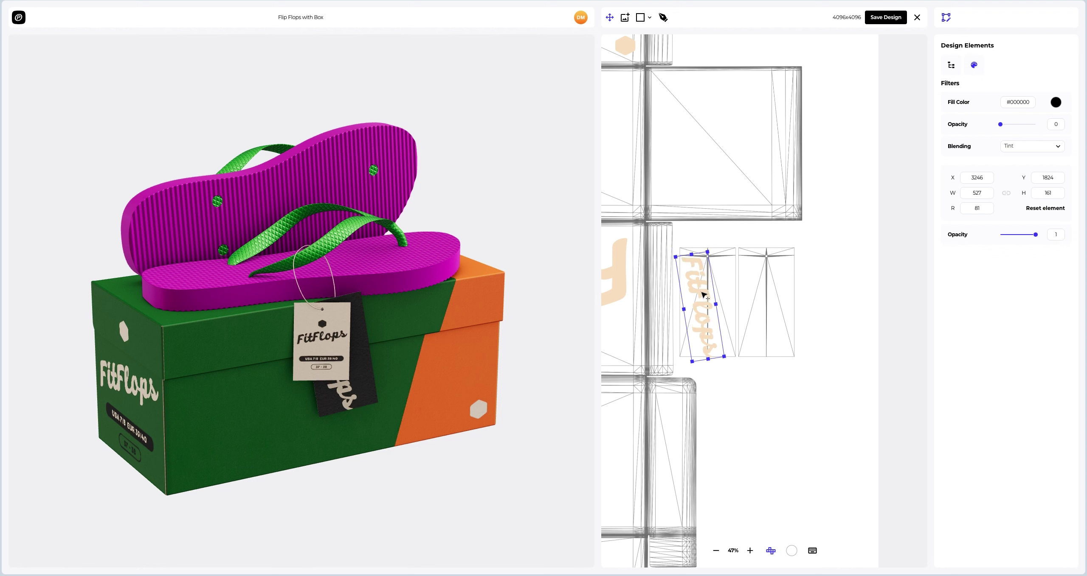
left_click_drag(702, 295, 710, 291)
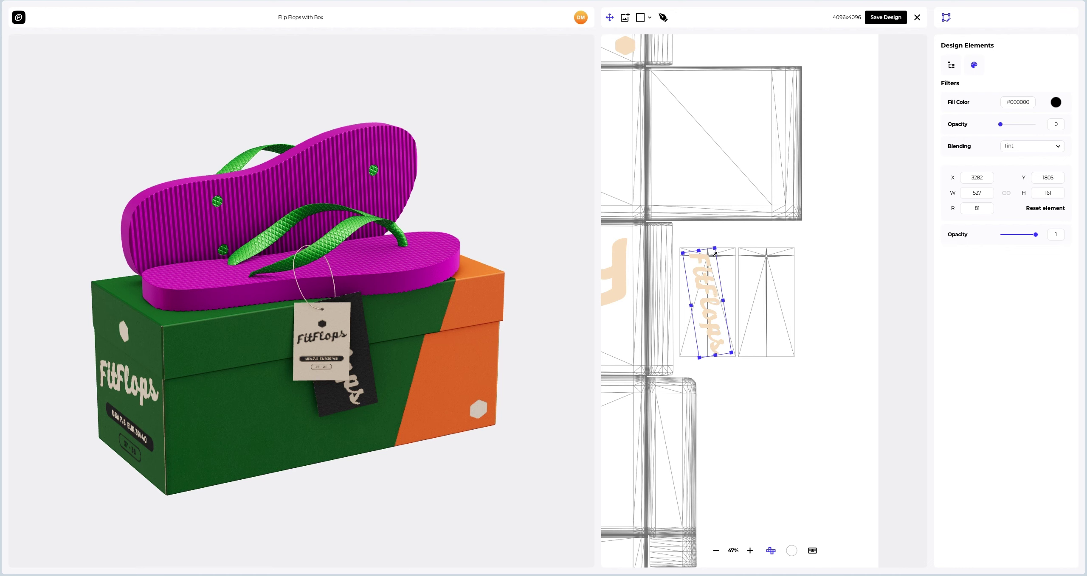
left_click_drag(715, 254, 710, 292)
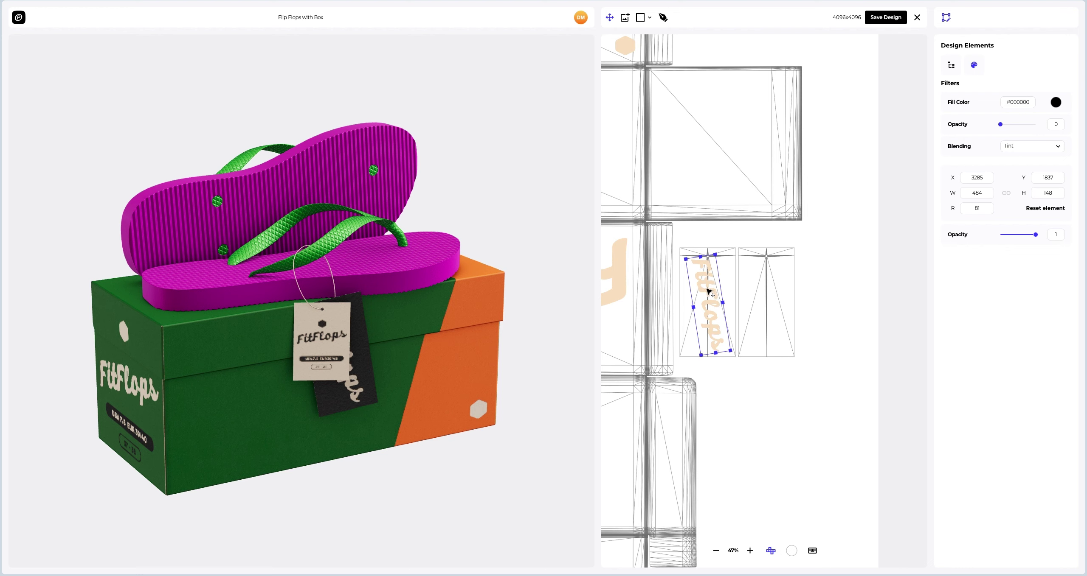
left_click(875, 18)
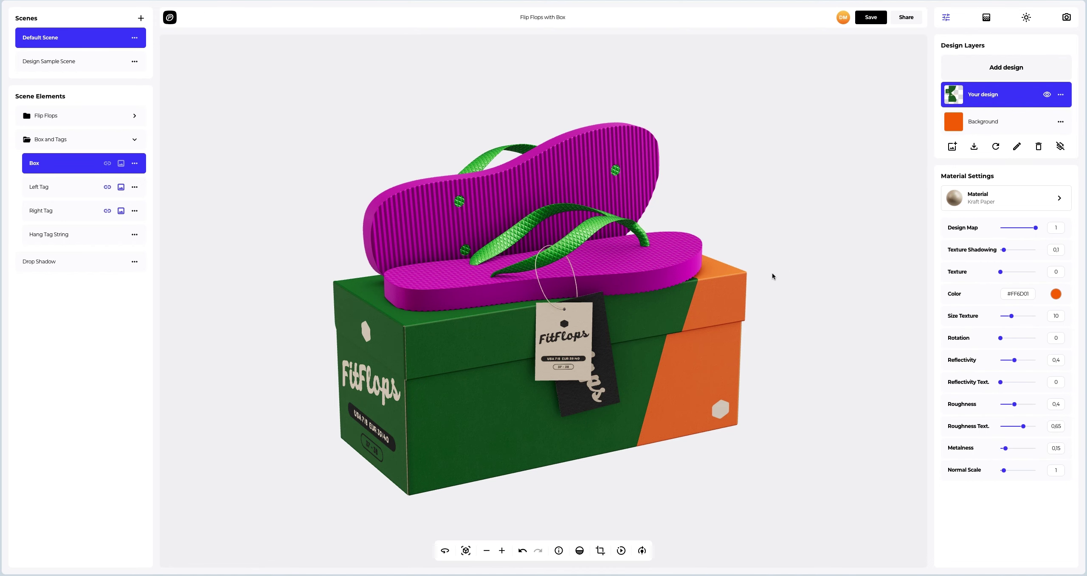
Step: Add Text.png as a new design layer on the box and place it on the plain orange end panel, at about X 3000, Y 967
left_click_drag(772, 273, 256, 274)
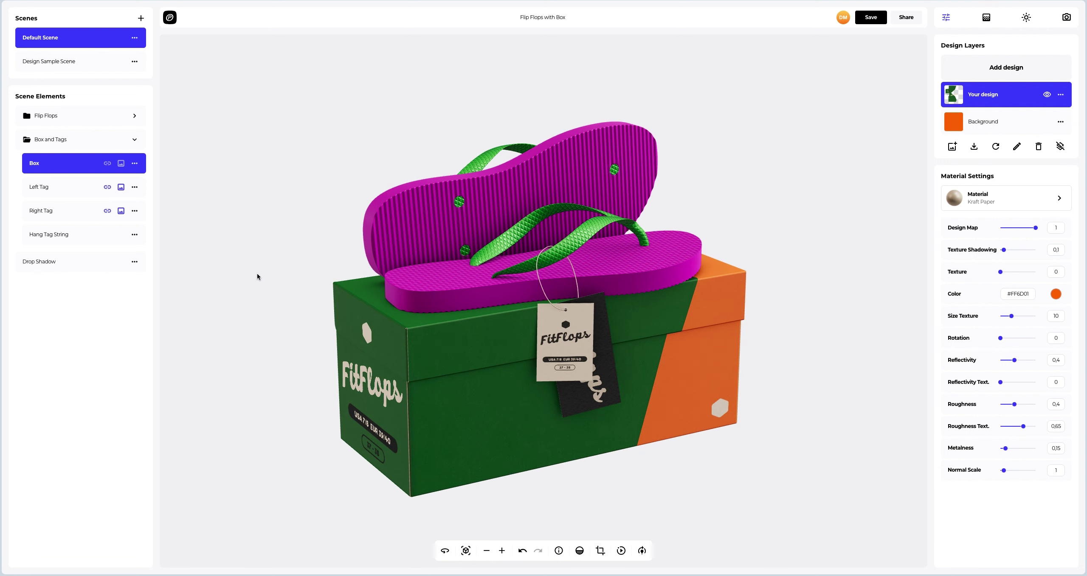
left_click(1006, 67)
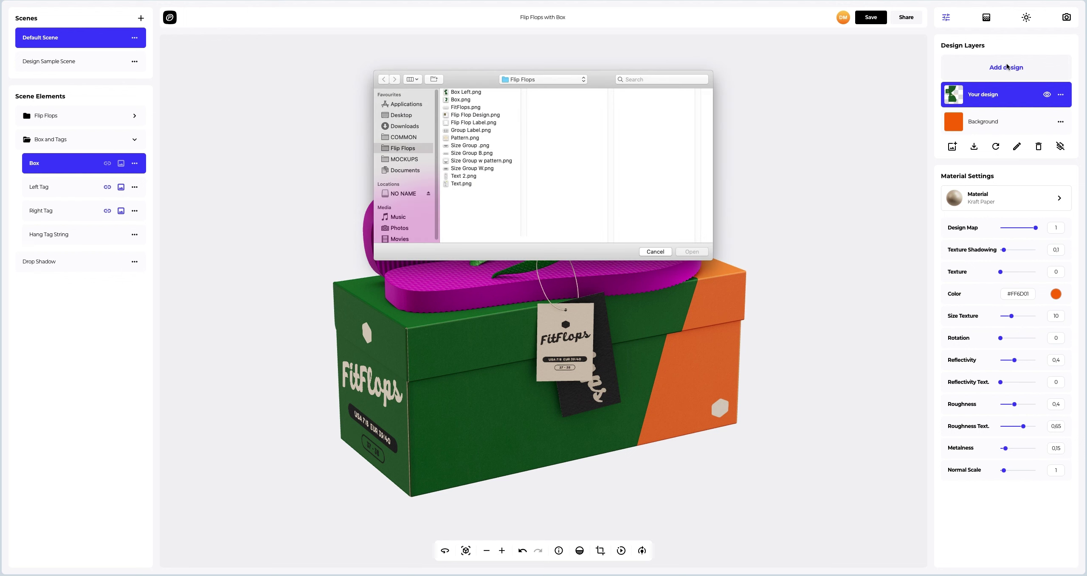
left_click(451, 183)
left_click(691, 252)
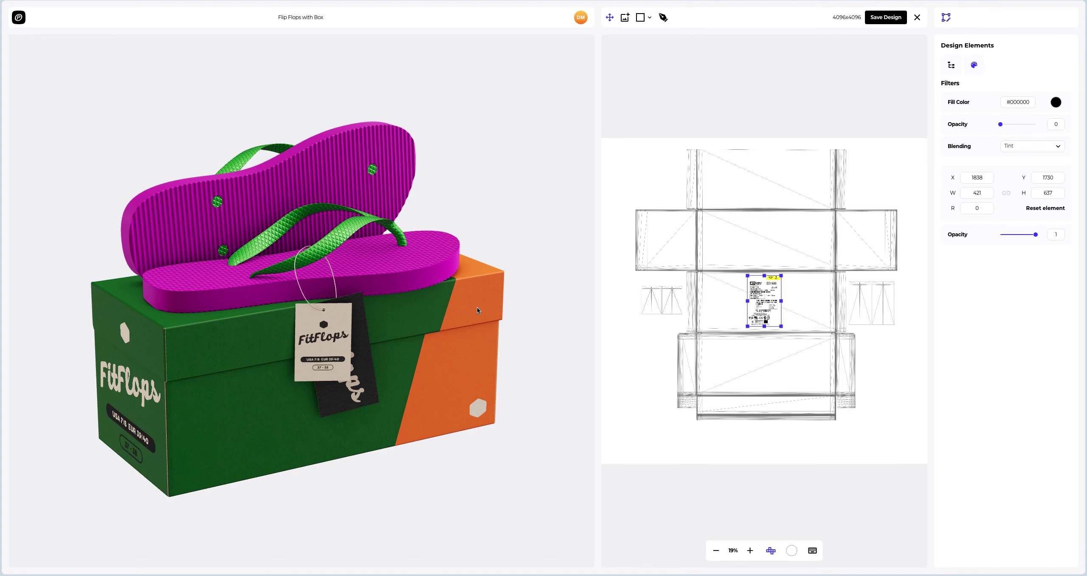
left_click_drag(477, 307, 299, 293)
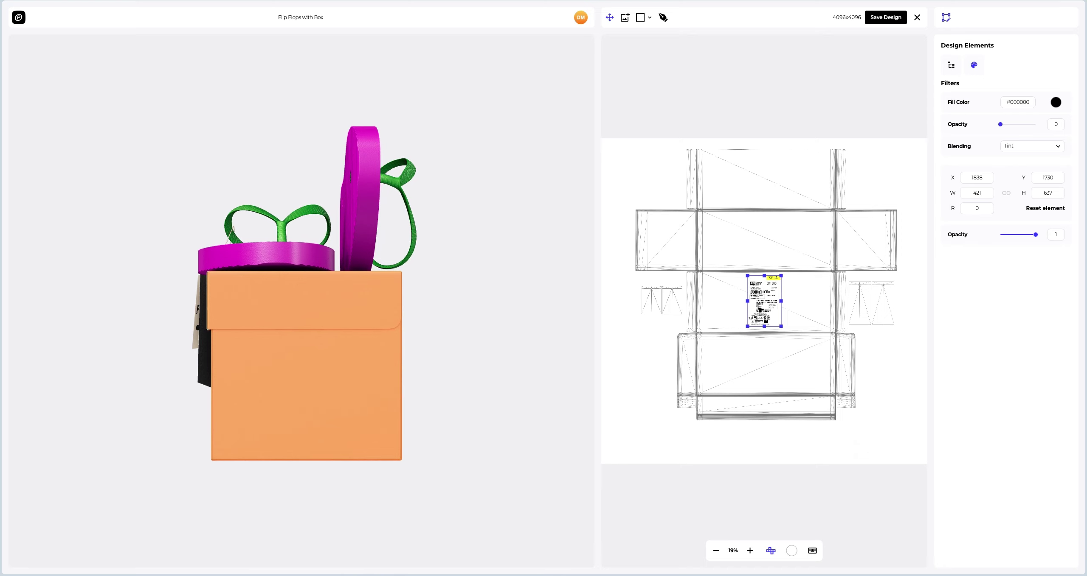
left_click_drag(771, 304, 851, 250)
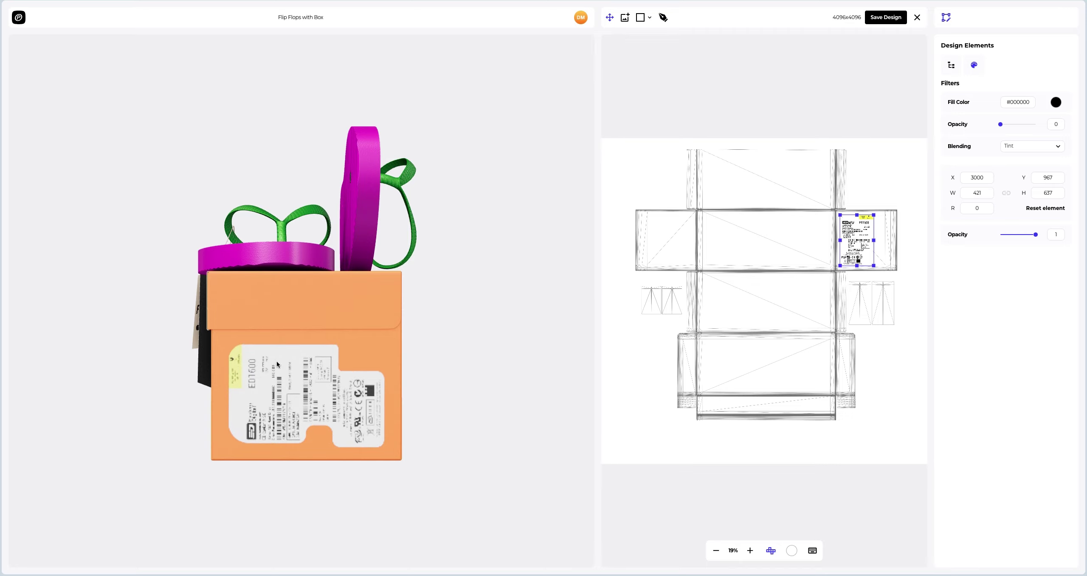
Step: Add Text 2.png, rotate it to 91 and place it in the green tag-side panel's lower corner, at about X 1721, Y 660
left_click_drag(276, 364, 402, 365)
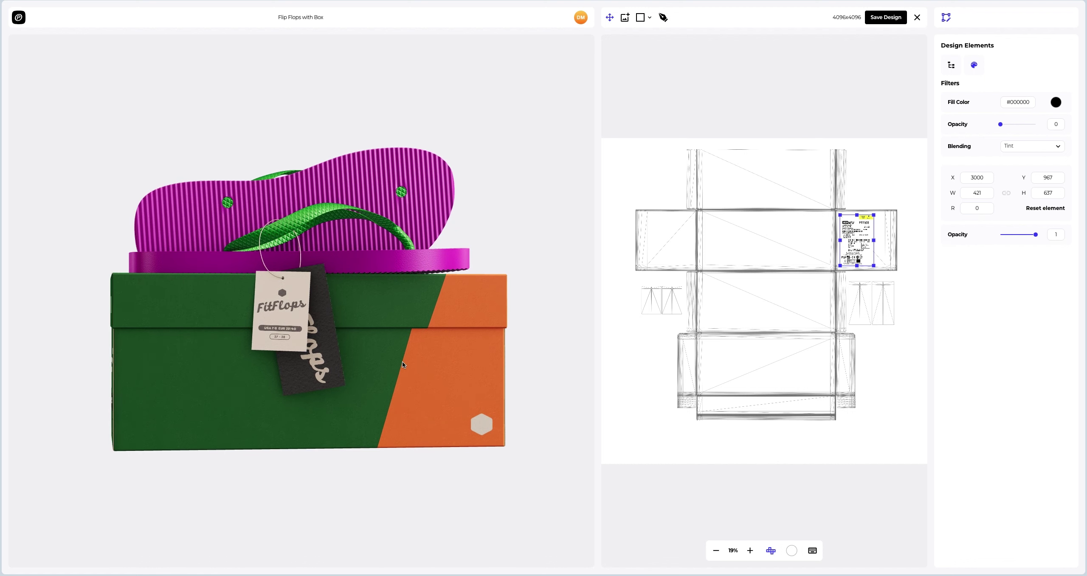
left_click(625, 17)
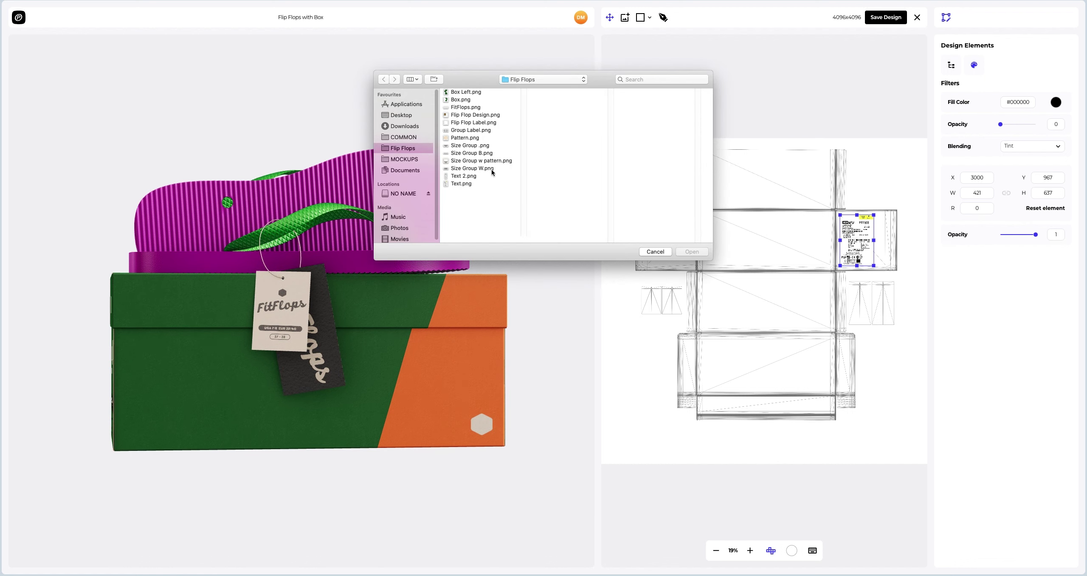
left_click(458, 177)
left_click(690, 252)
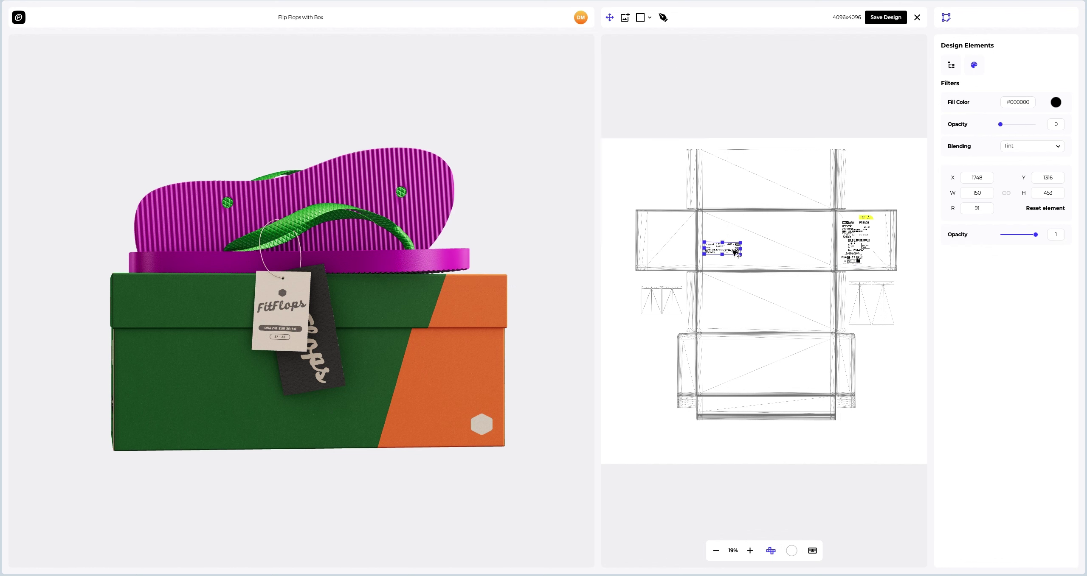
left_click_drag(735, 210, 734, 202)
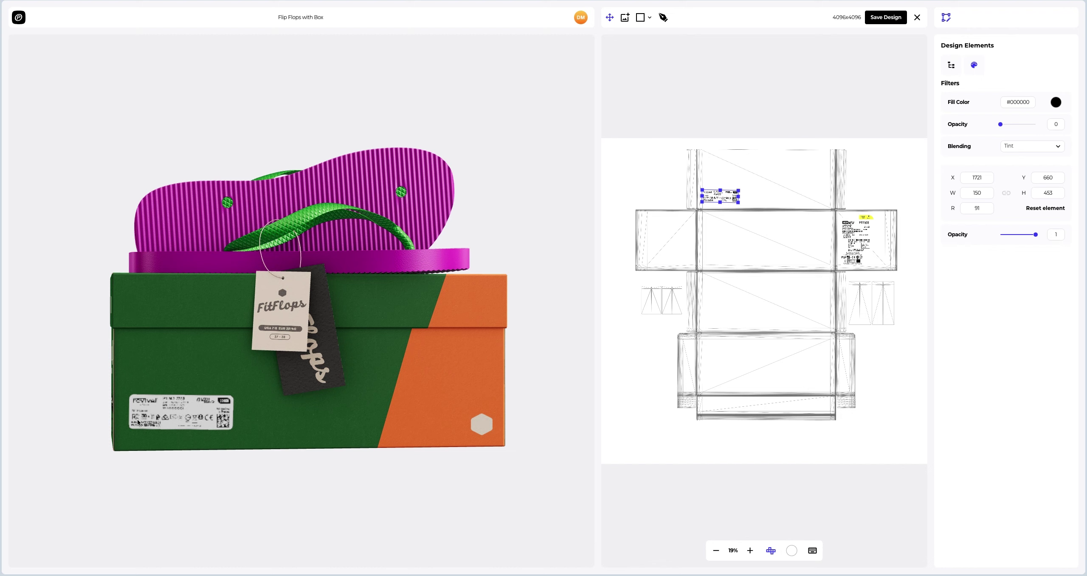
Step: Shift the small label on the green tag-side panel to about Y 687 and check its placement on the box
scroll(137, 422, "up", 3)
scroll(284, 398, "up", 3)
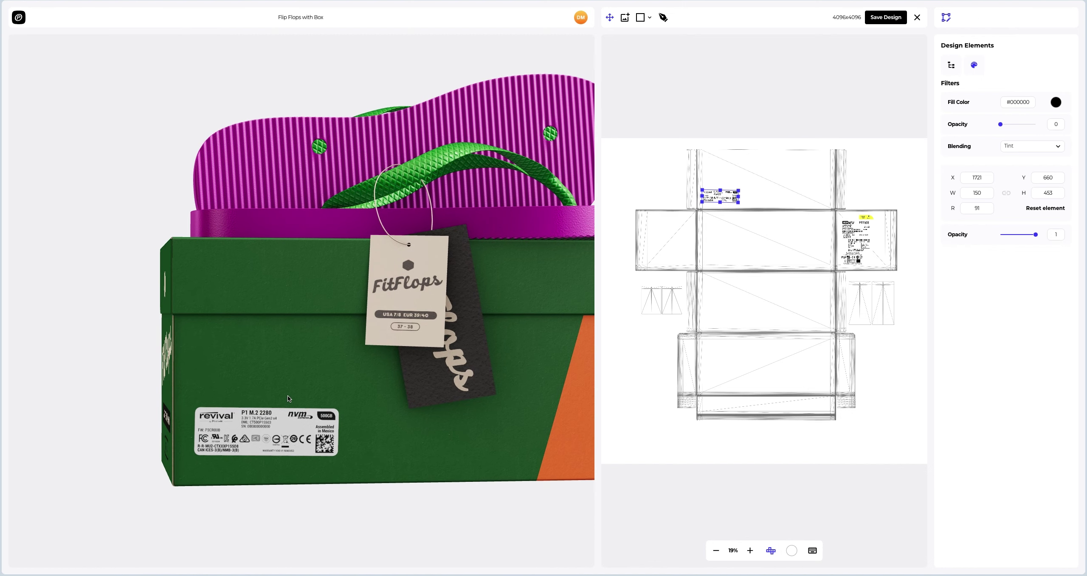
scroll(277, 422, "up", 2)
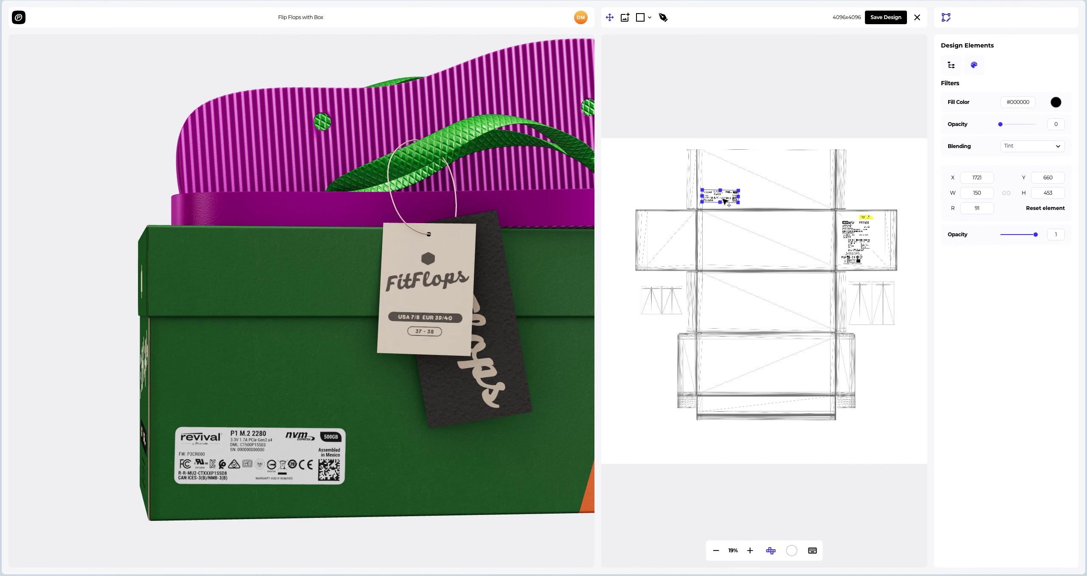
left_click_drag(725, 203, 725, 204)
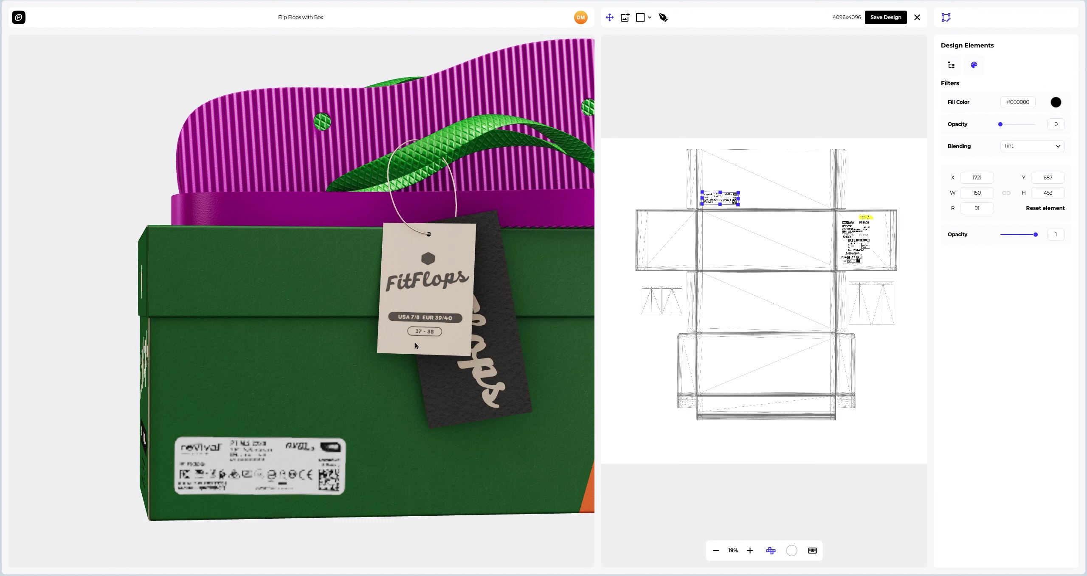
left_click_drag(407, 345, 404, 346)
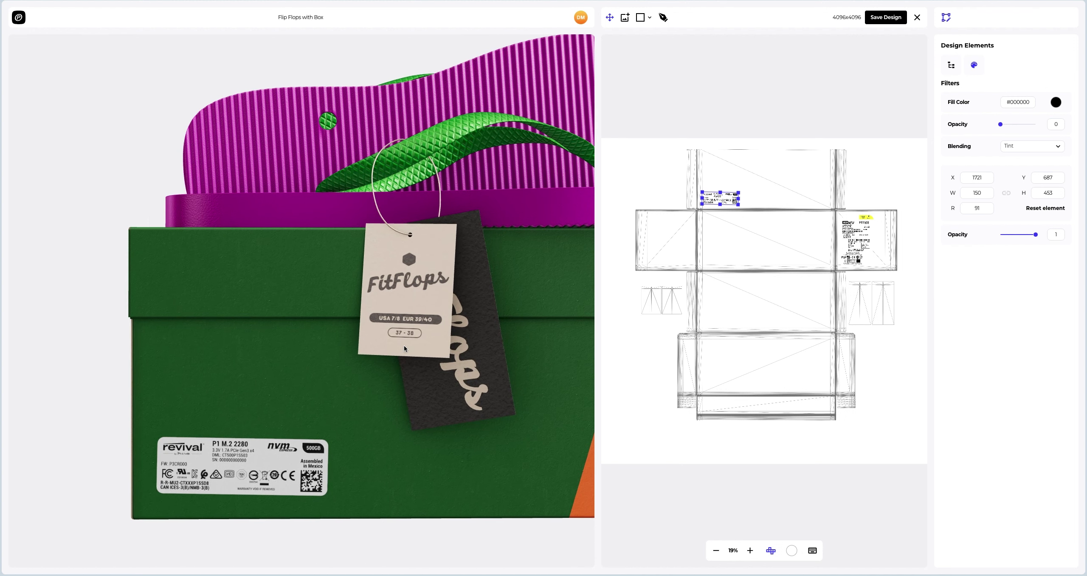
Step: Set the rotation of the small label on the green tag-side panel to 90 and save the design
double_click(970, 208)
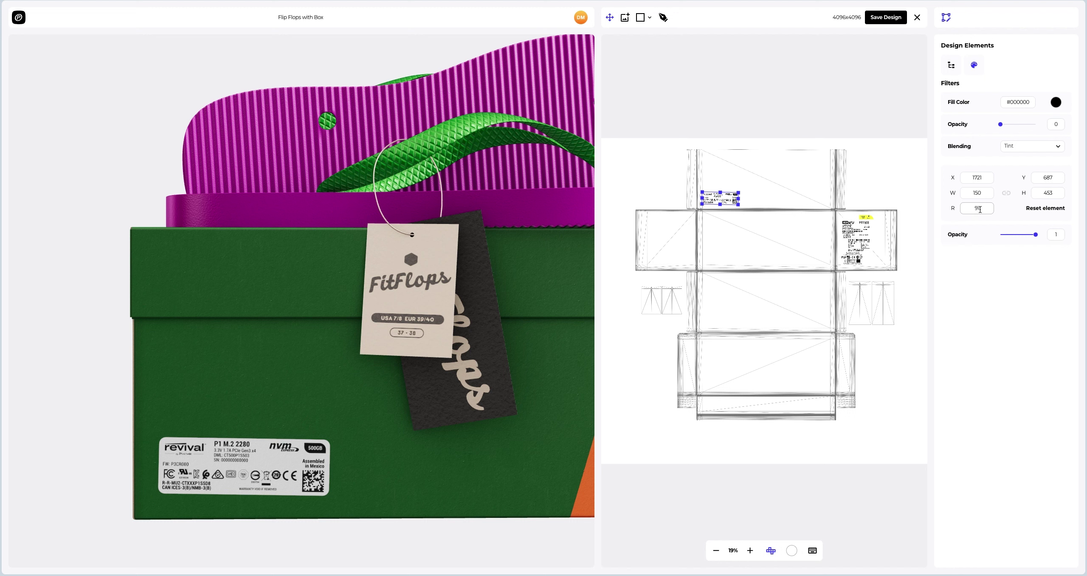
type("90")
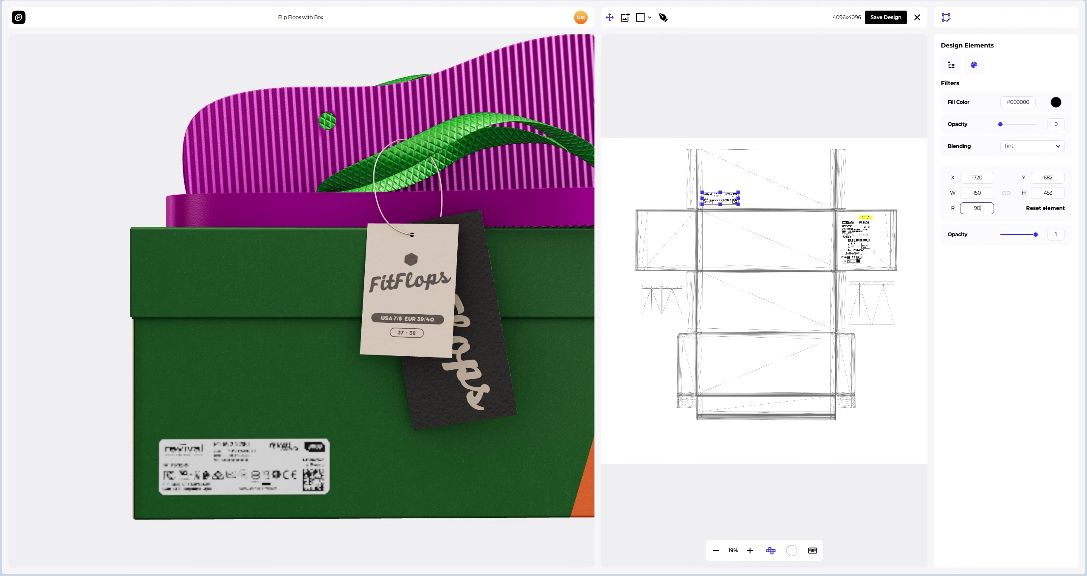
left_click(734, 201)
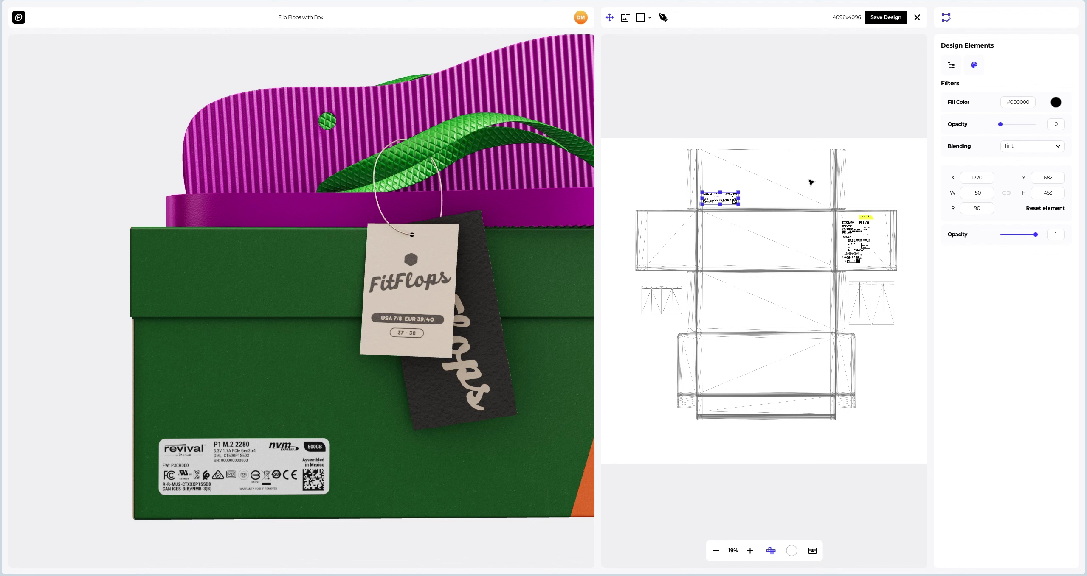
left_click(886, 19)
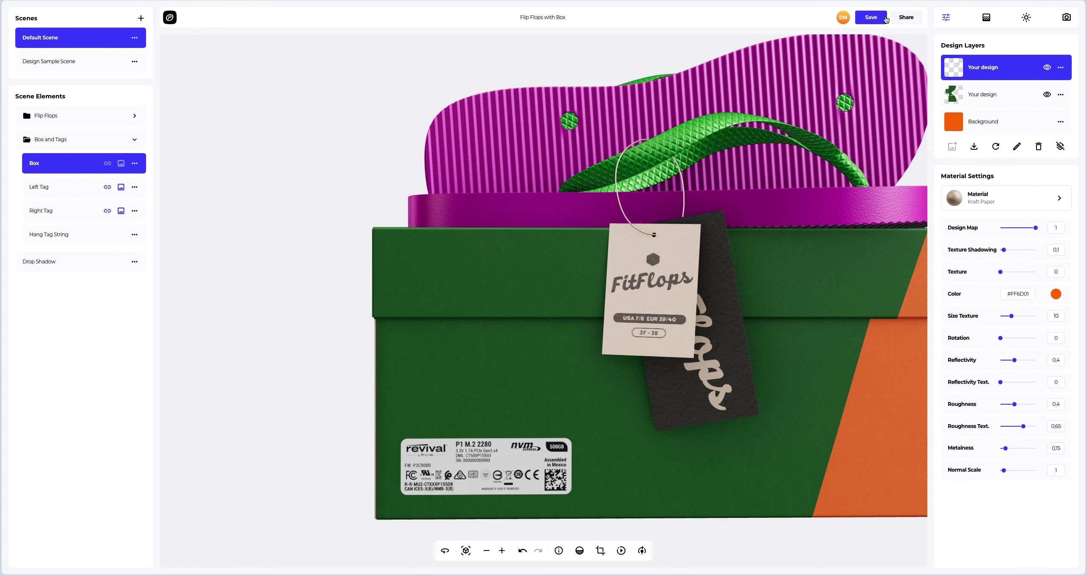
Step: Apply the Silver Duct Tape plastic material to the box's small label layer
left_click_drag(767, 260, 796, 309)
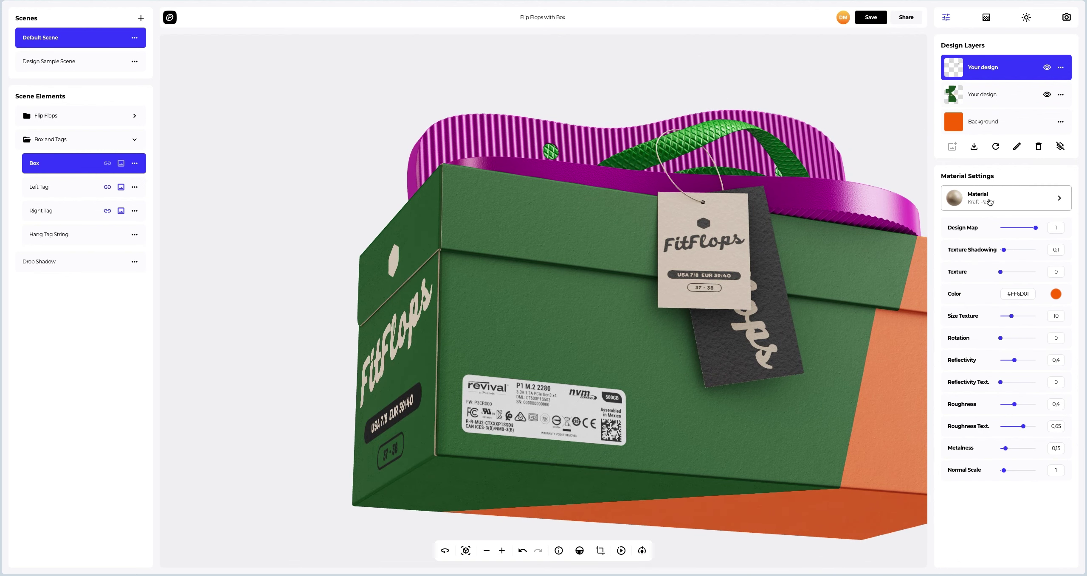
left_click(989, 202)
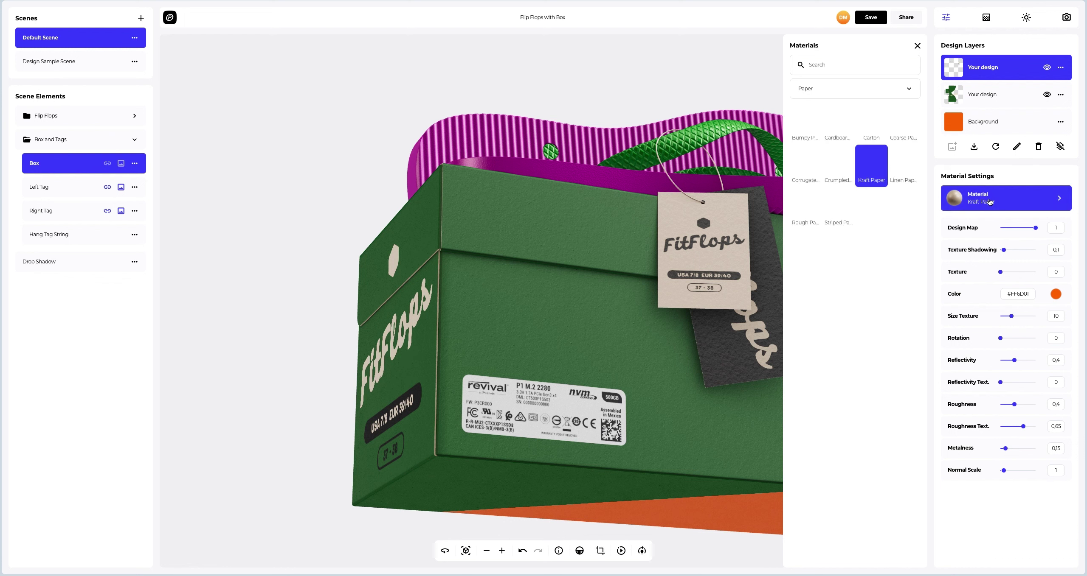
left_click(862, 96)
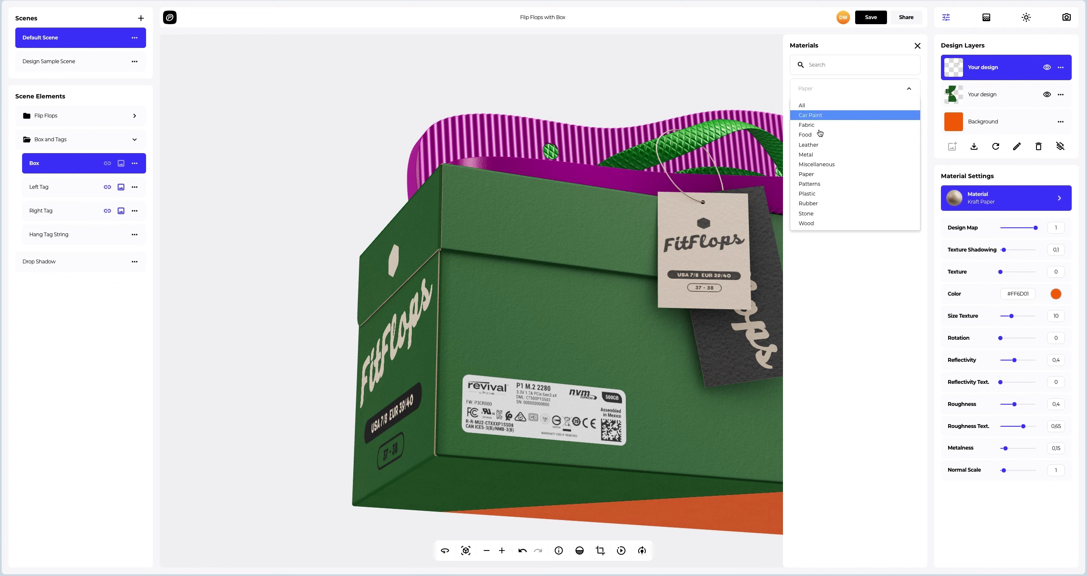
left_click(812, 194)
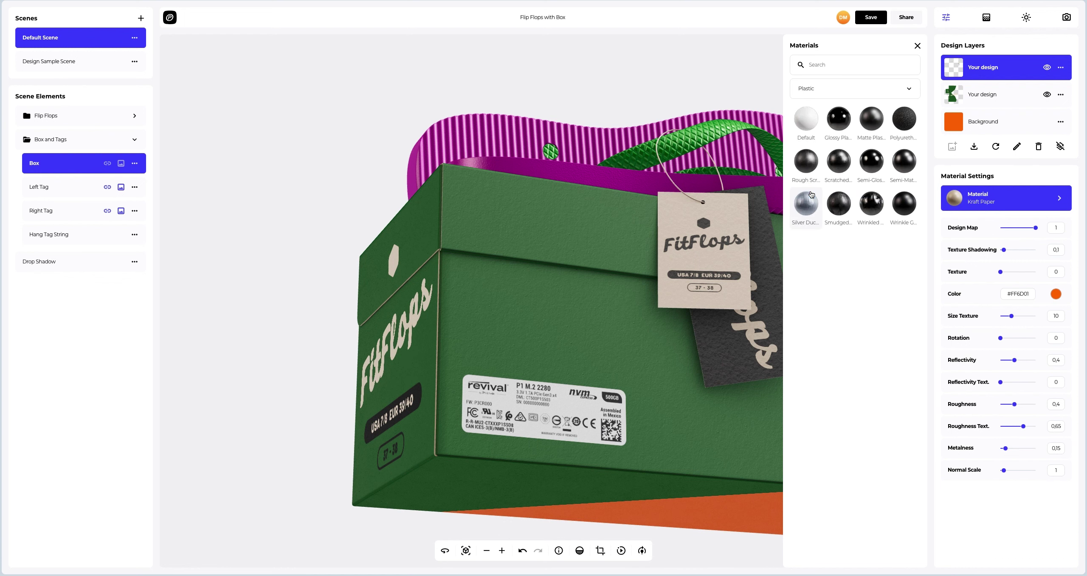
left_click(810, 203)
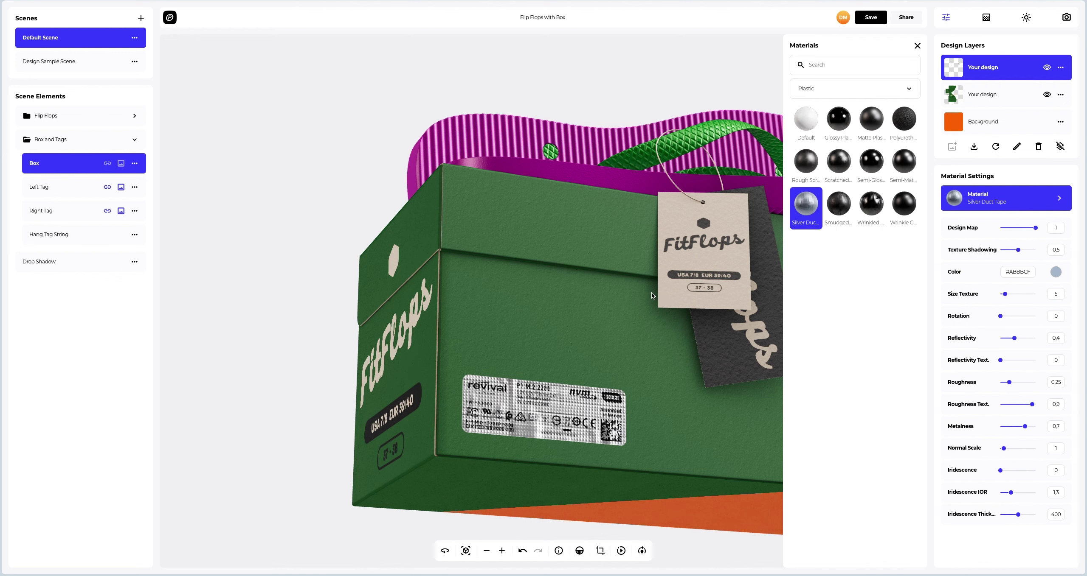
Step: Set the label material's texture size to 30 and check the metallic sticker from the front of the box
mouse_move(653, 296)
left_mouse_down()
mouse_move(647, 275)
mouse_move(674, 287)
mouse_move(663, 309)
left_mouse_up()
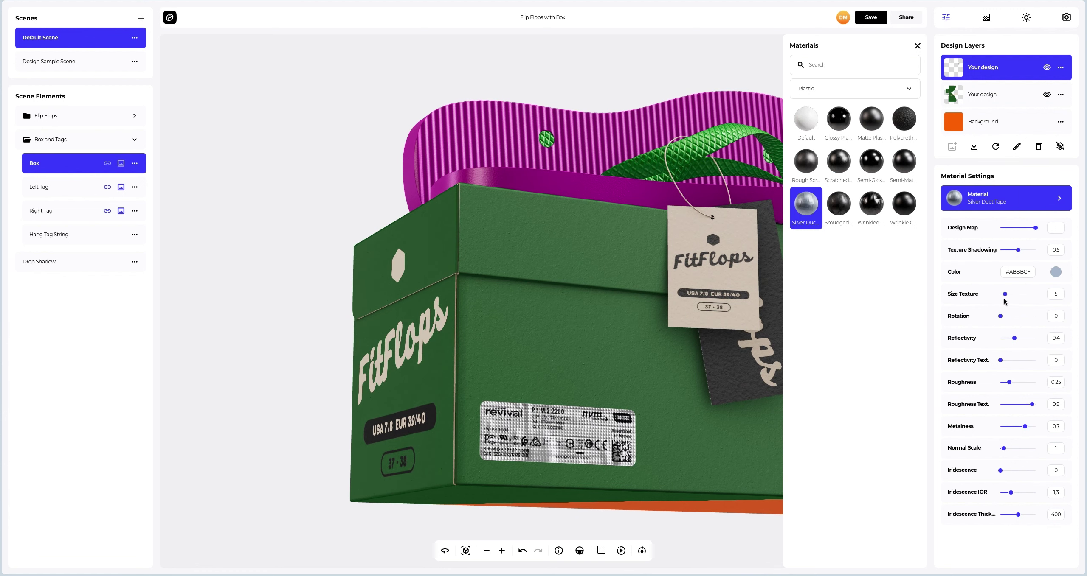
left_click_drag(1005, 298, 1039, 300)
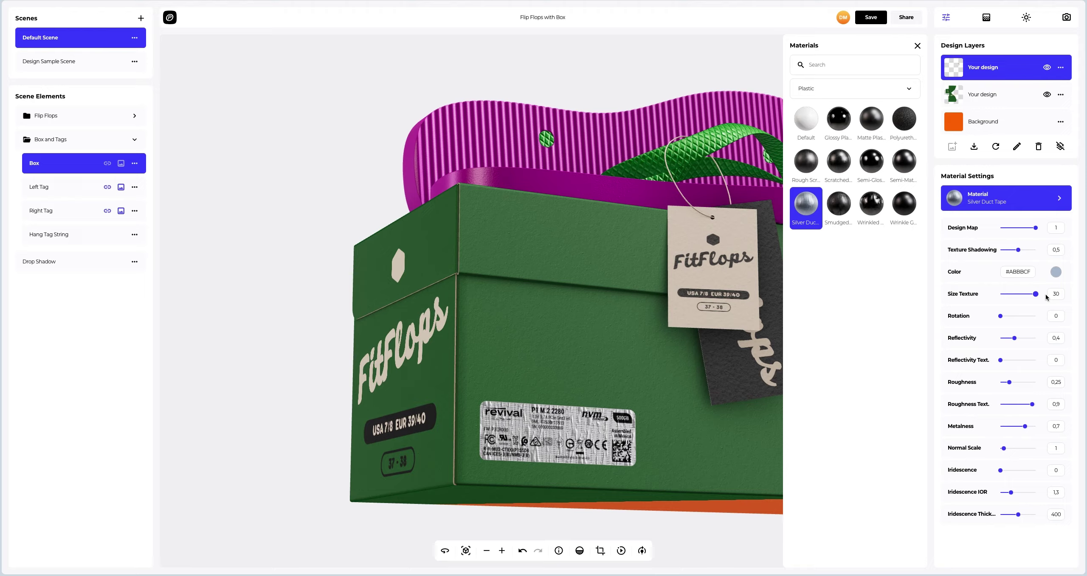
left_click_drag(690, 361, 577, 351)
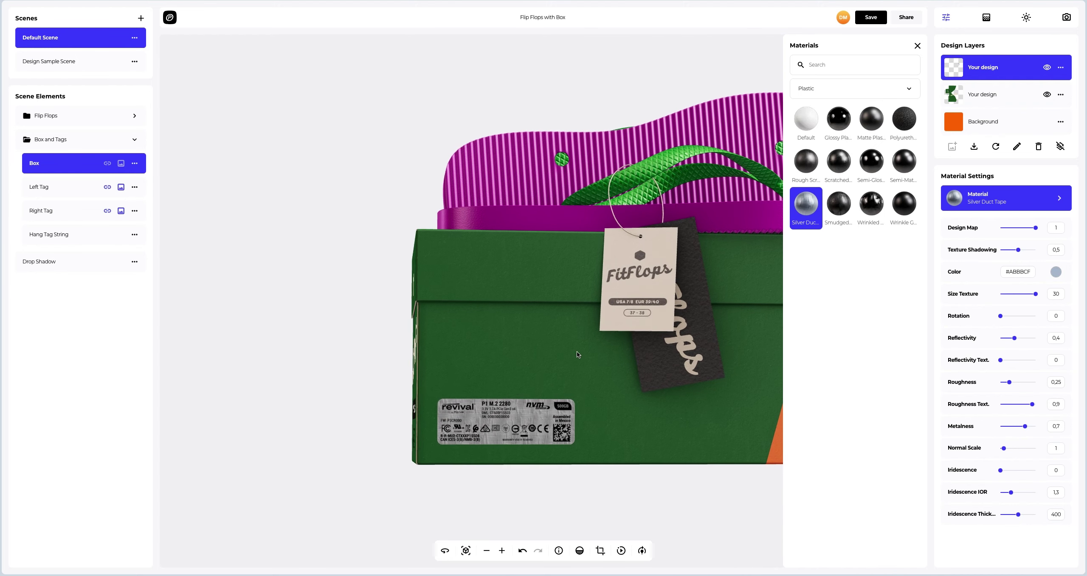
left_click(917, 45)
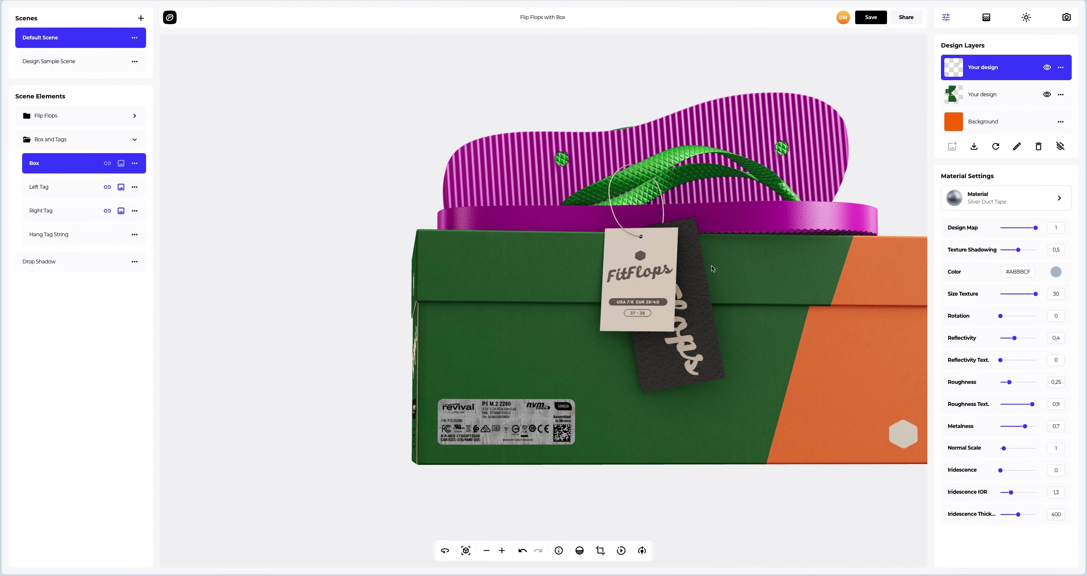
left_click_drag(712, 265, 518, 331)
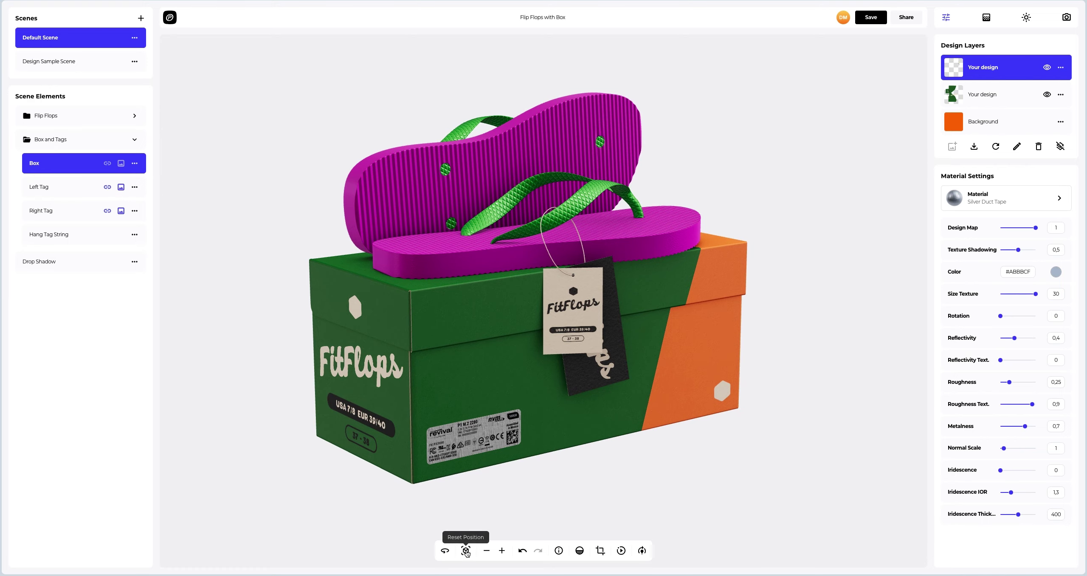
Step: Add Flip Flop Design.png as a new design layer on the Right Sole of the flip-flops
left_click(467, 550)
left_click_drag(402, 334, 473, 415)
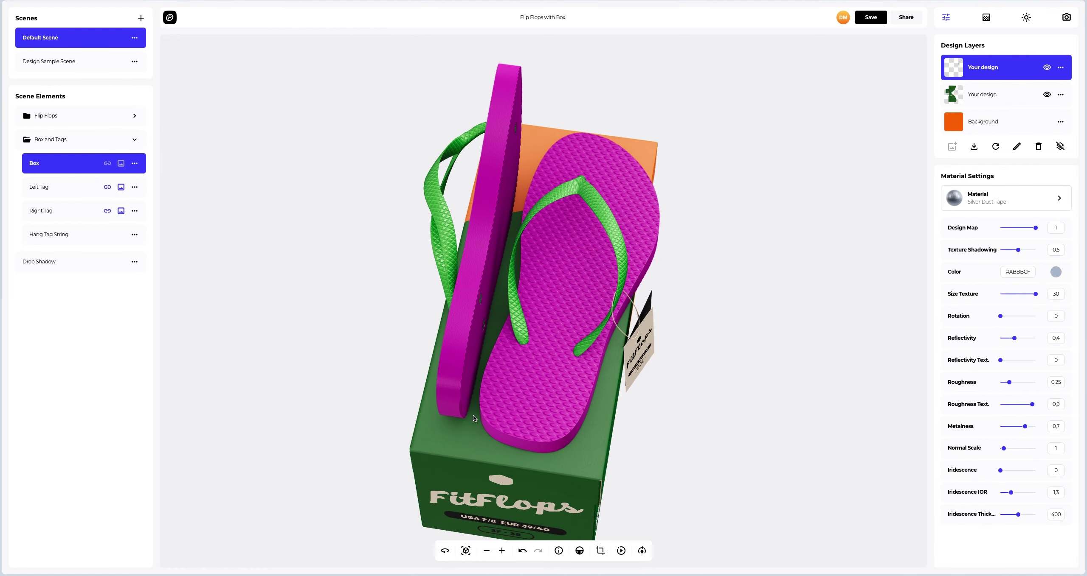
left_click(134, 141)
left_click(135, 116)
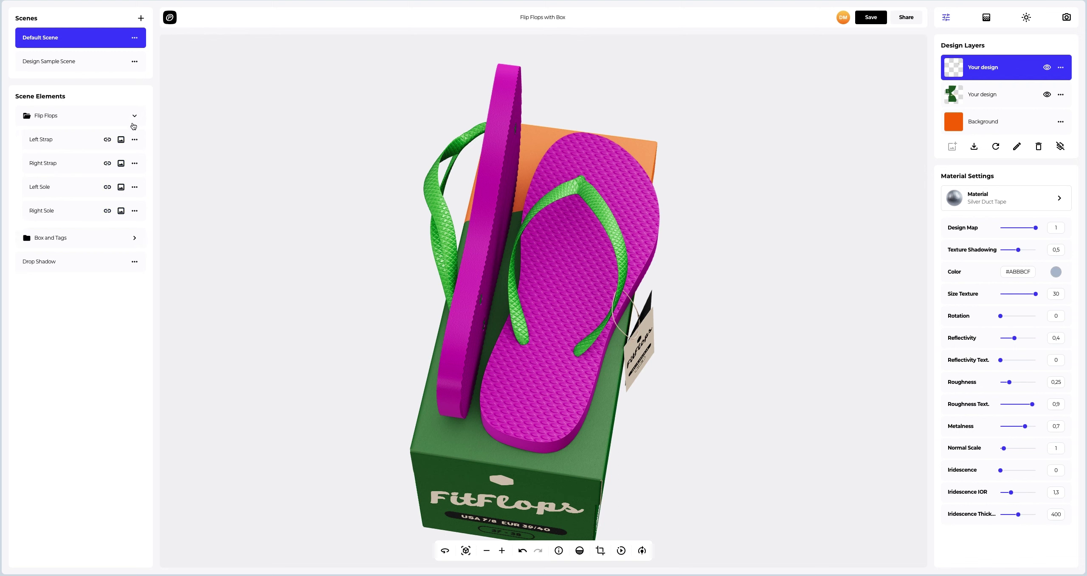
left_click(93, 212)
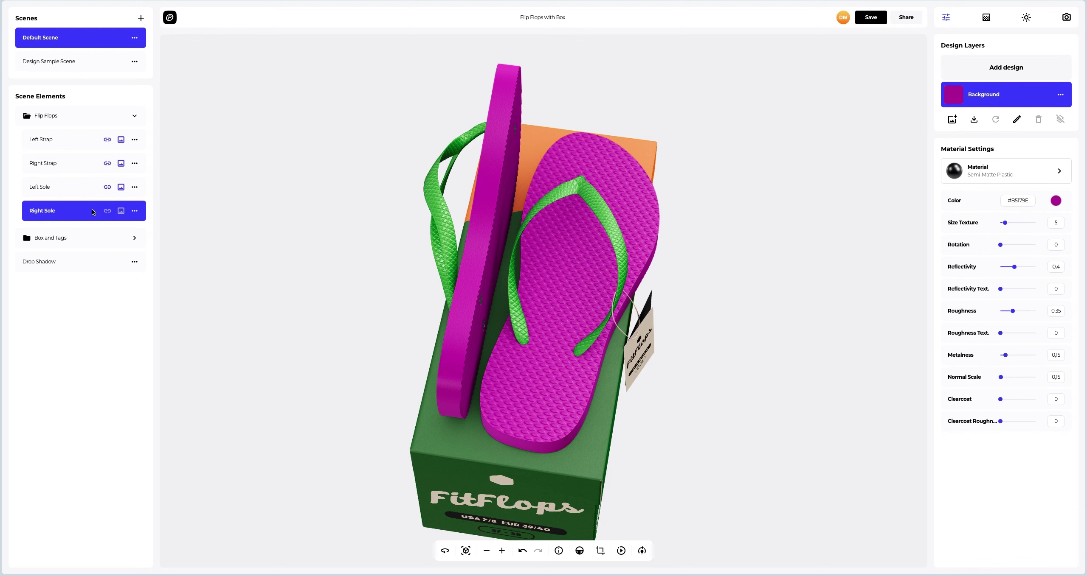
left_click(1006, 68)
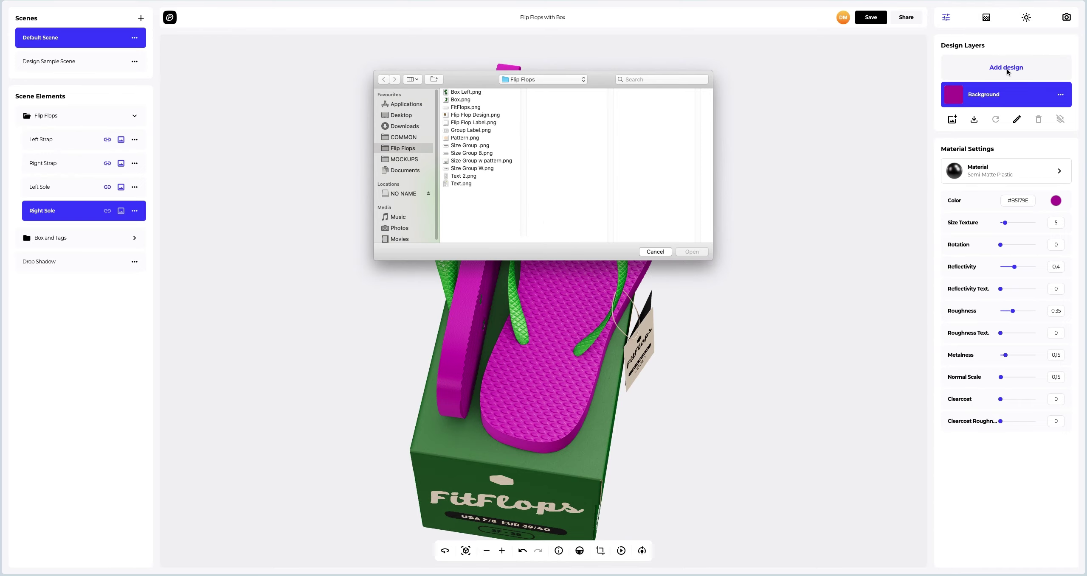
left_click(480, 115)
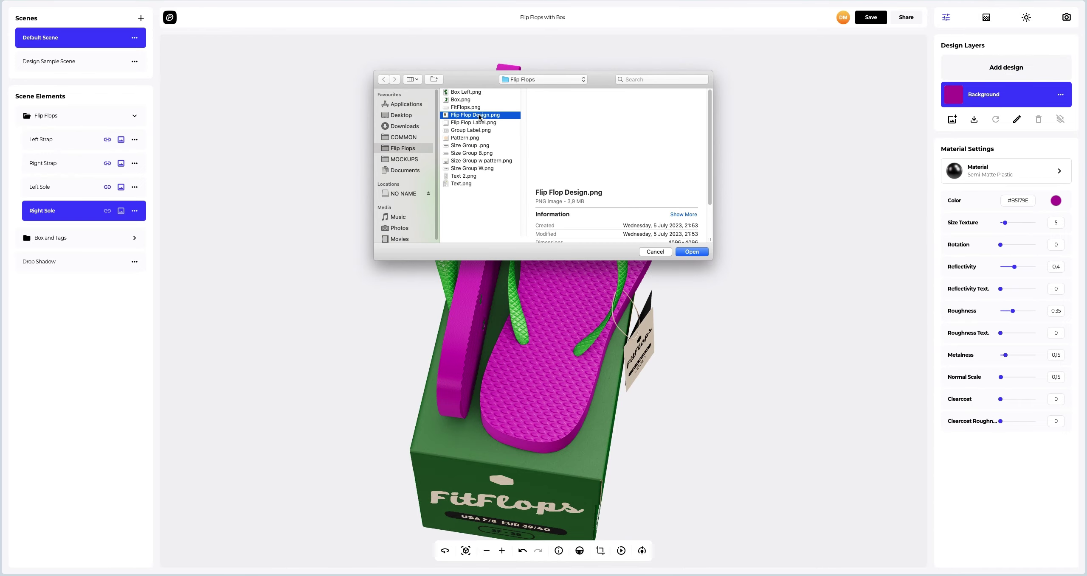
left_click(689, 253)
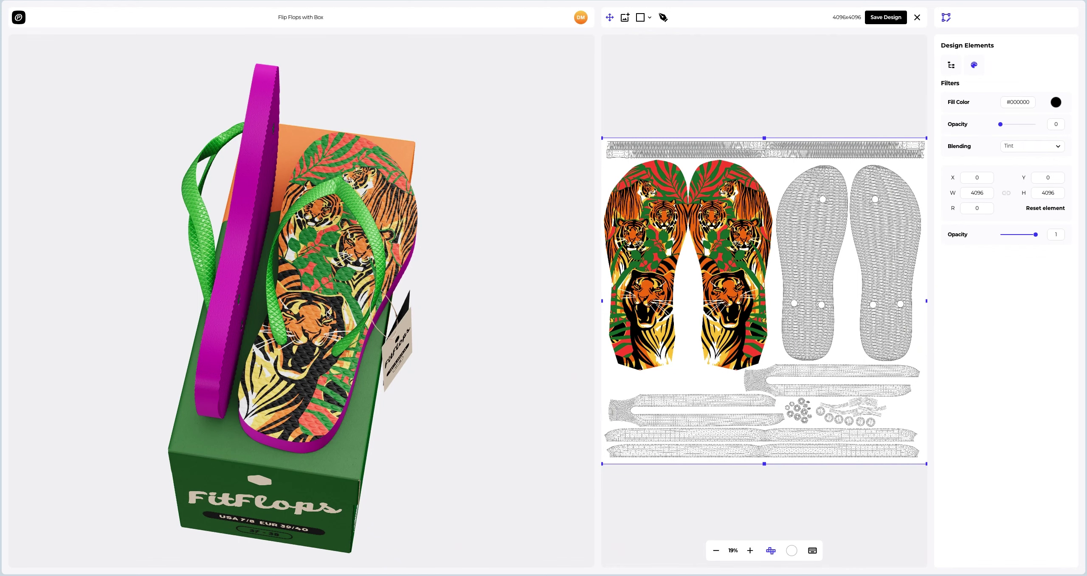
Step: Lower the tiger design's opacity to about 0.42 and nudge it to X 12, Y -3 against the sole outlines
left_click_drag(327, 314, 335, 442)
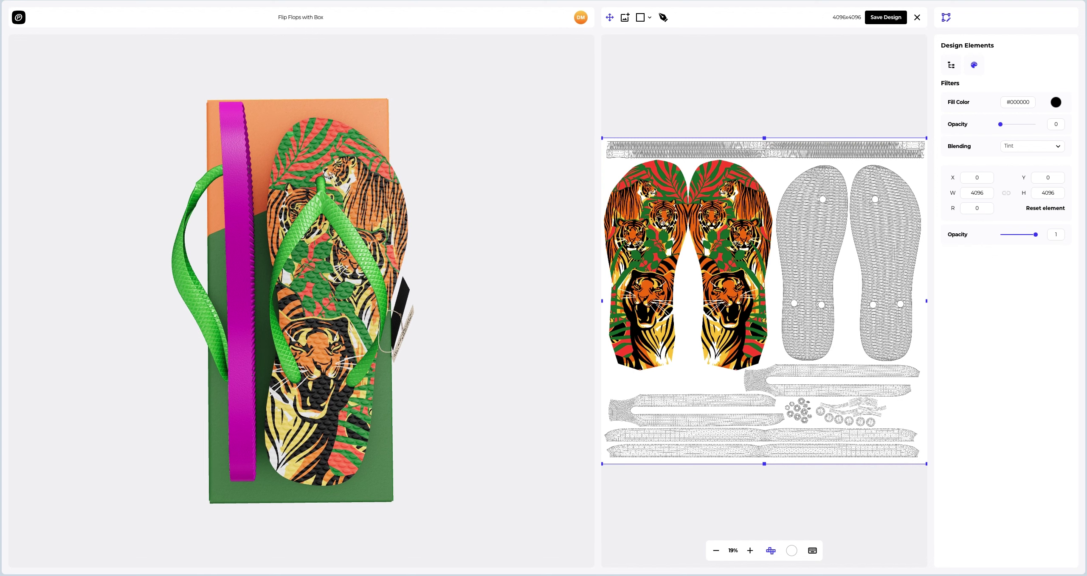
scroll(669, 185, "up", 5)
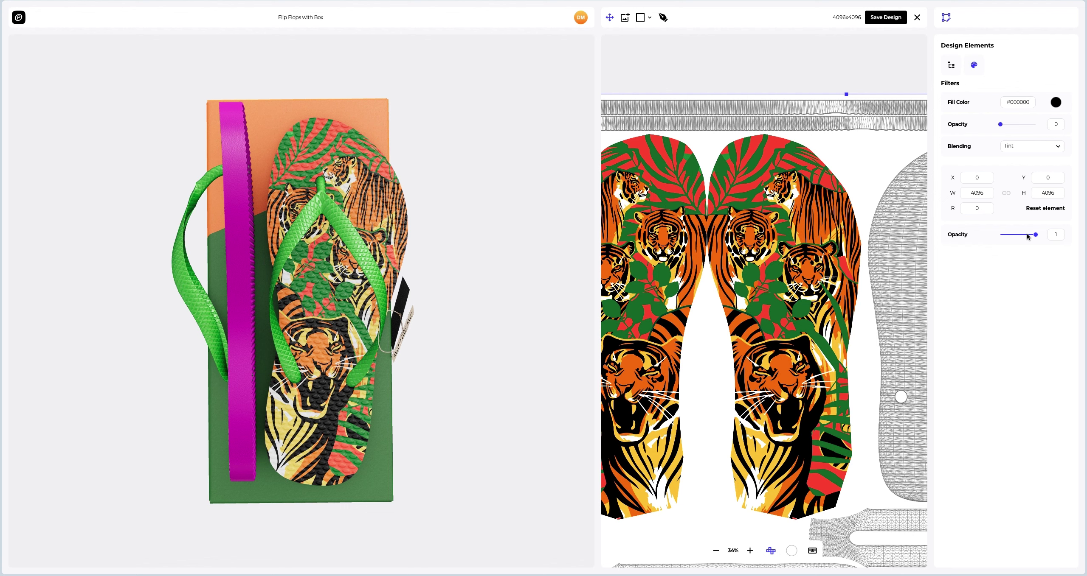
left_click_drag(1034, 238, 1016, 239)
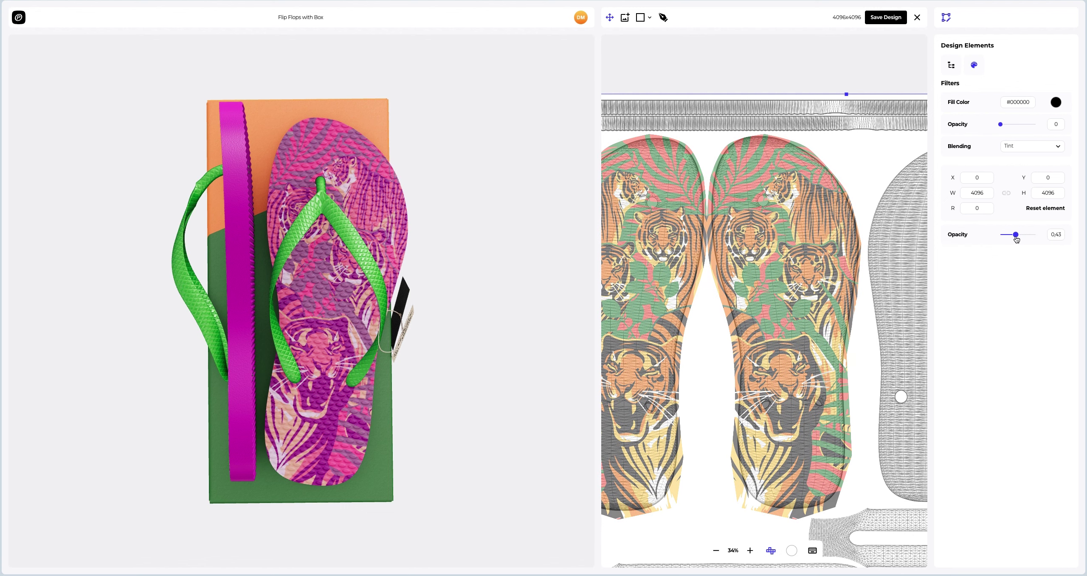
mouse_move(770, 209)
left_mouse_down()
mouse_move(770, 226)
mouse_move(770, 209)
left_mouse_up()
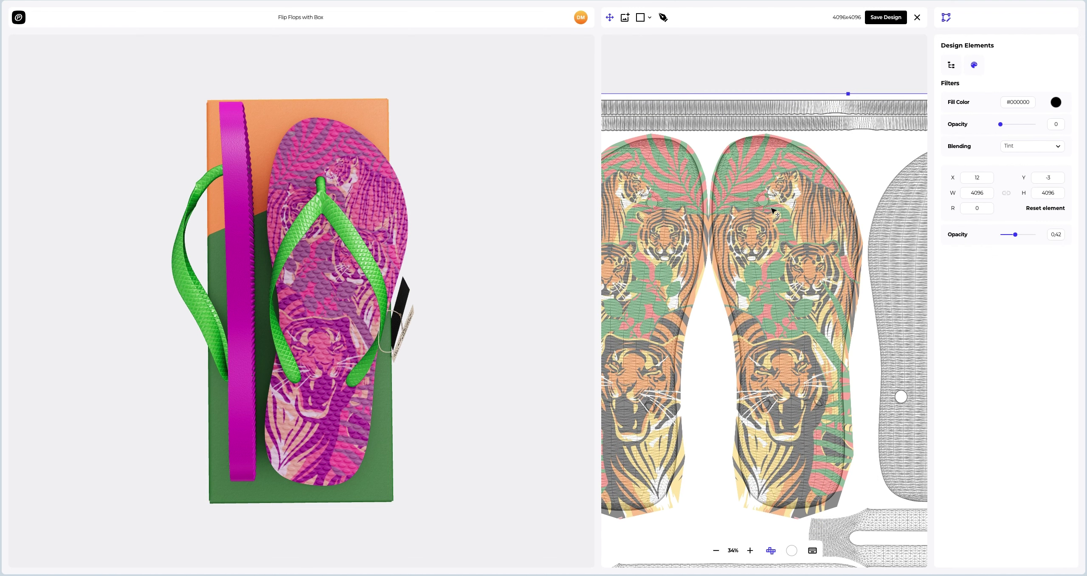
Step: Return the tiger design to X 0, Y 0, restore its opacity to 1 and save the design
double_click(970, 178)
type("0")
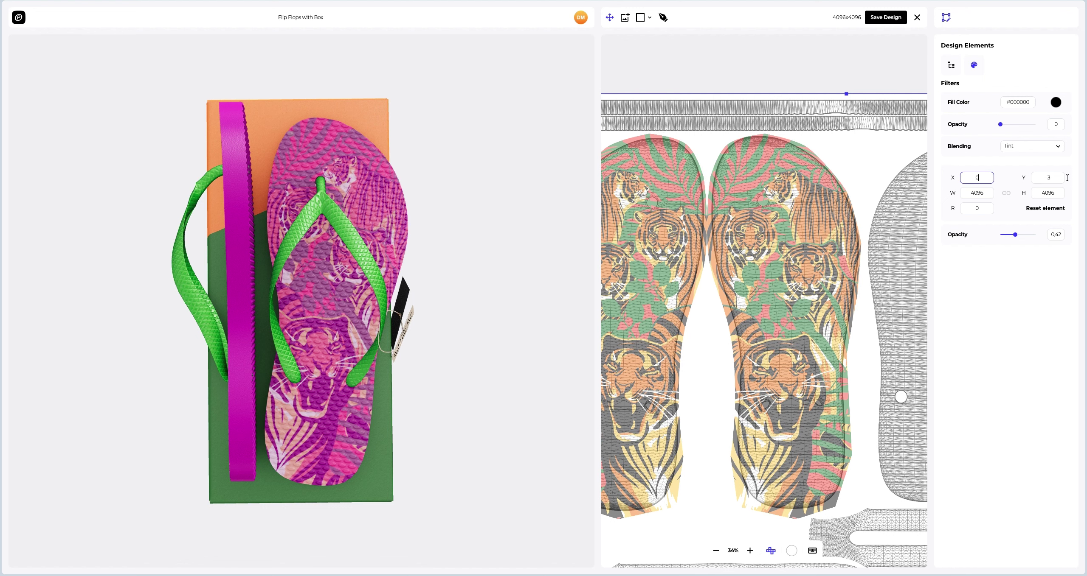
double_click(1044, 179)
type("0")
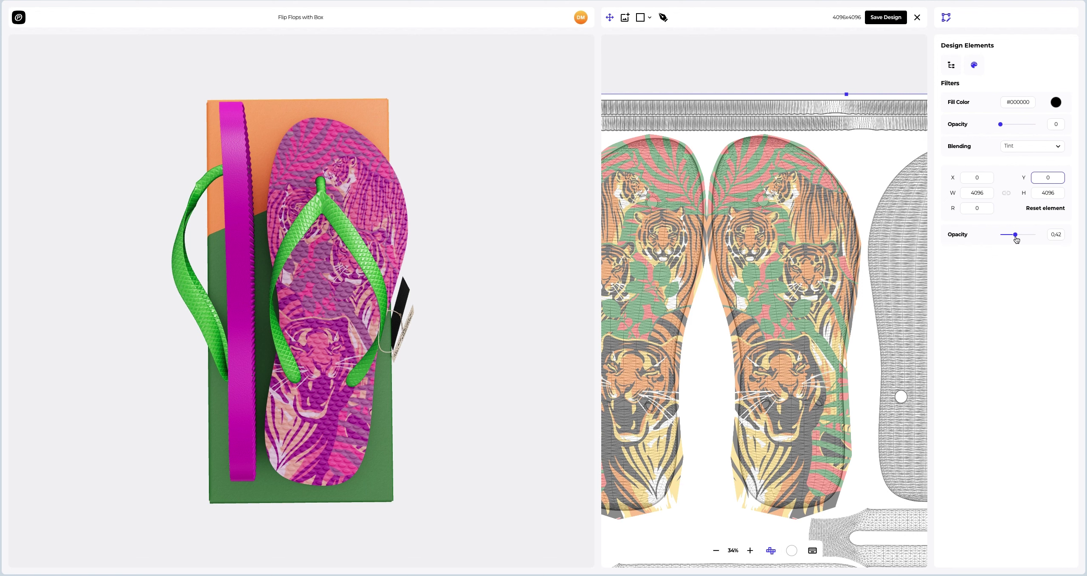
left_click_drag(1015, 235, 1037, 239)
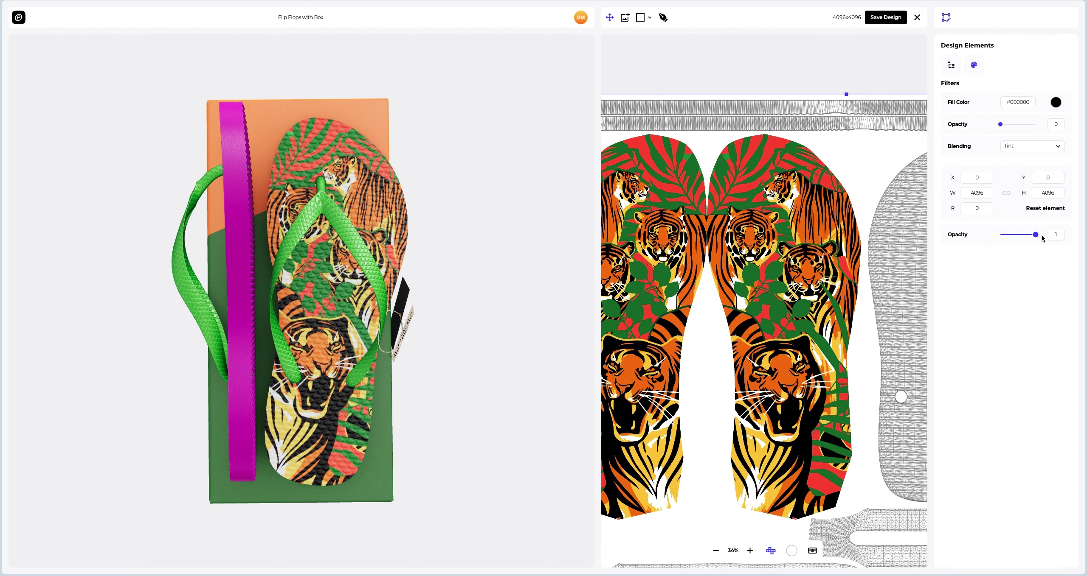
left_click_drag(346, 312, 334, 248)
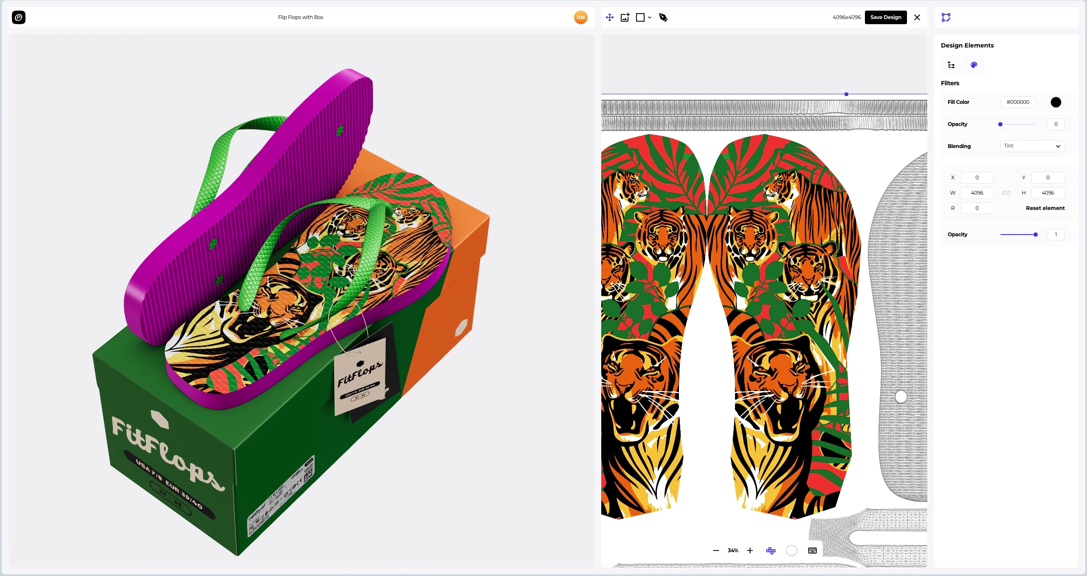
left_click(895, 20)
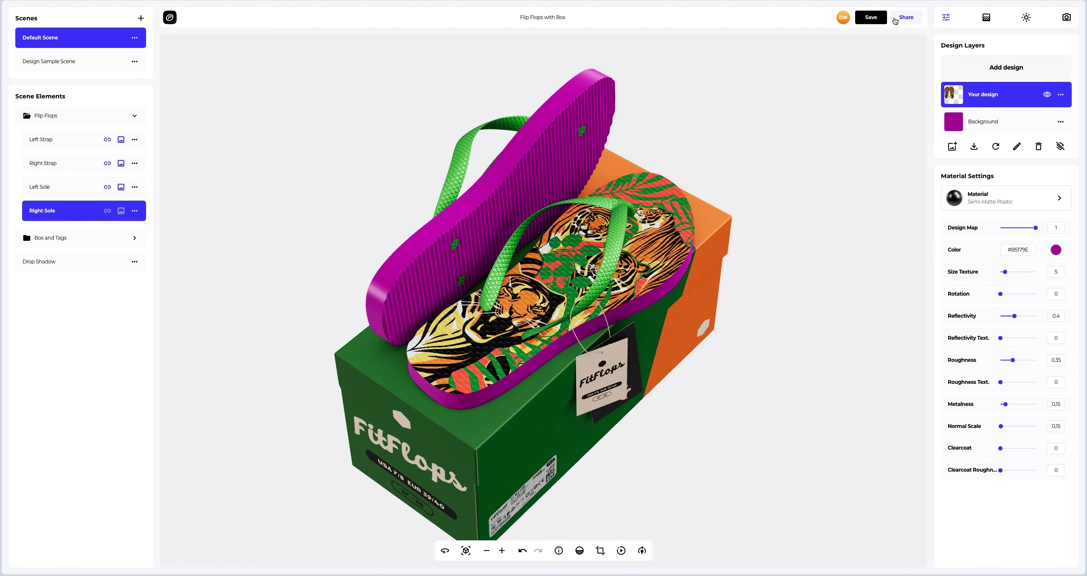
Step: Reopen the Right Sole's tiger design for editing and add Flip Flop Label.png on top of it
left_click_drag(572, 325, 633, 375)
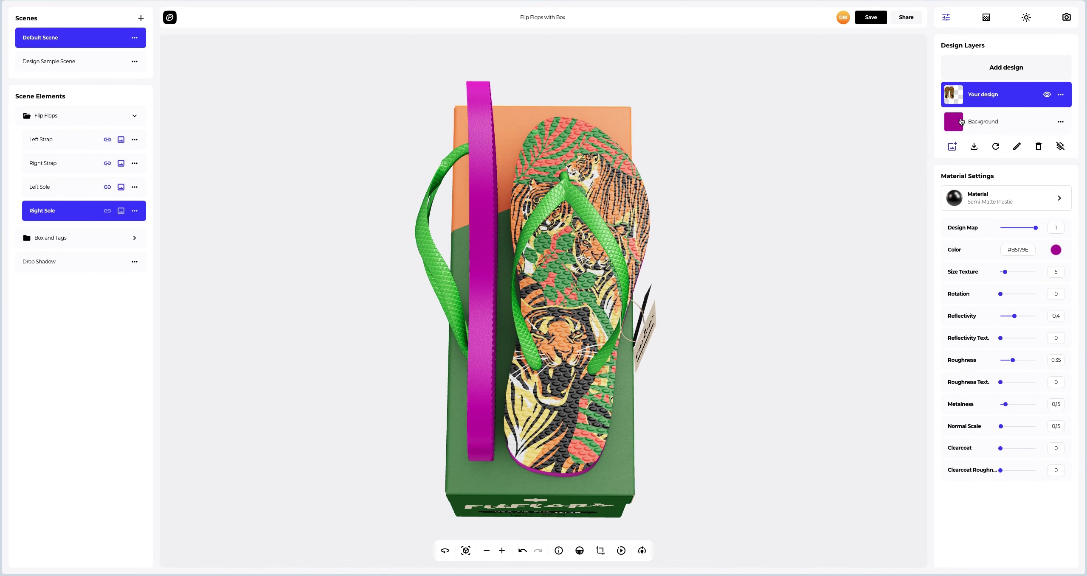
mouse_move(955, 97)
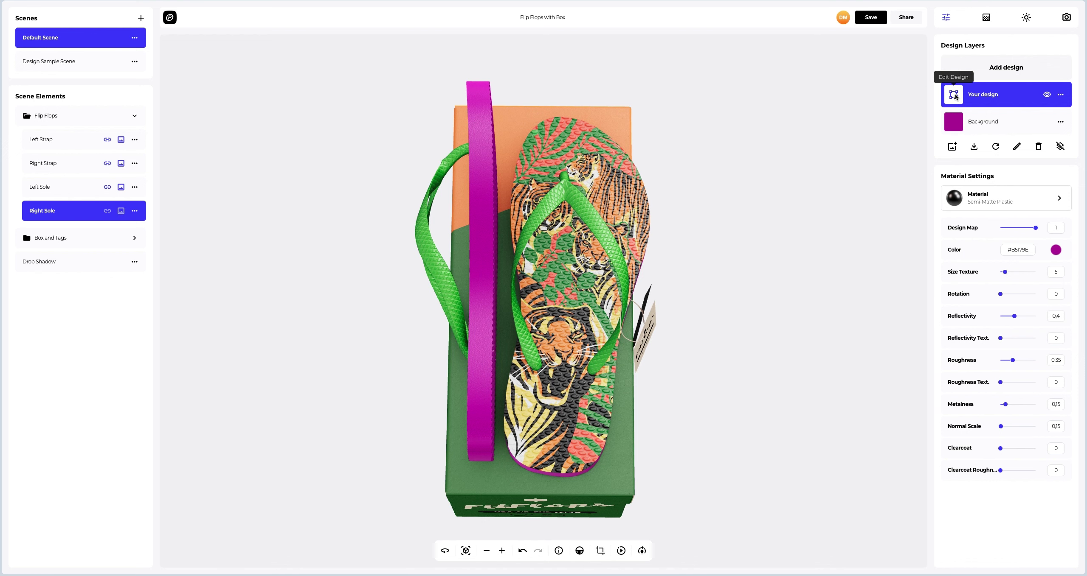
left_click(955, 95)
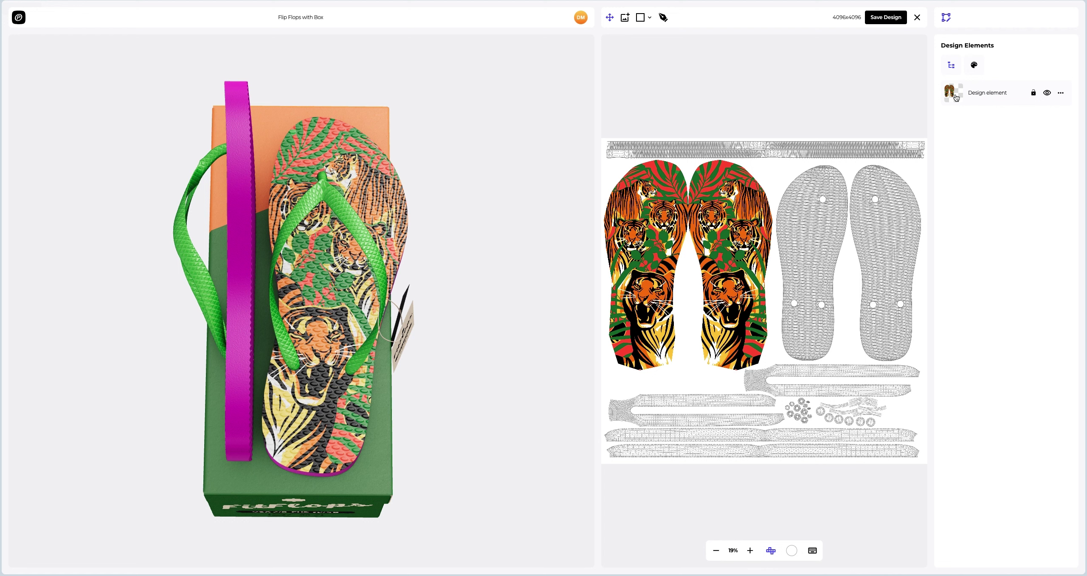
left_click(623, 19)
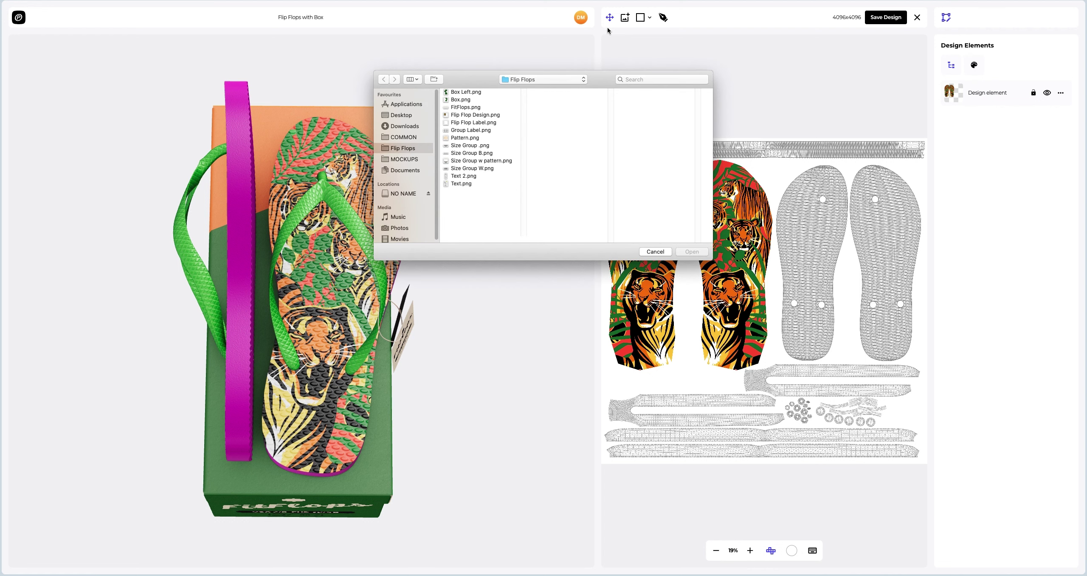
left_click(463, 123)
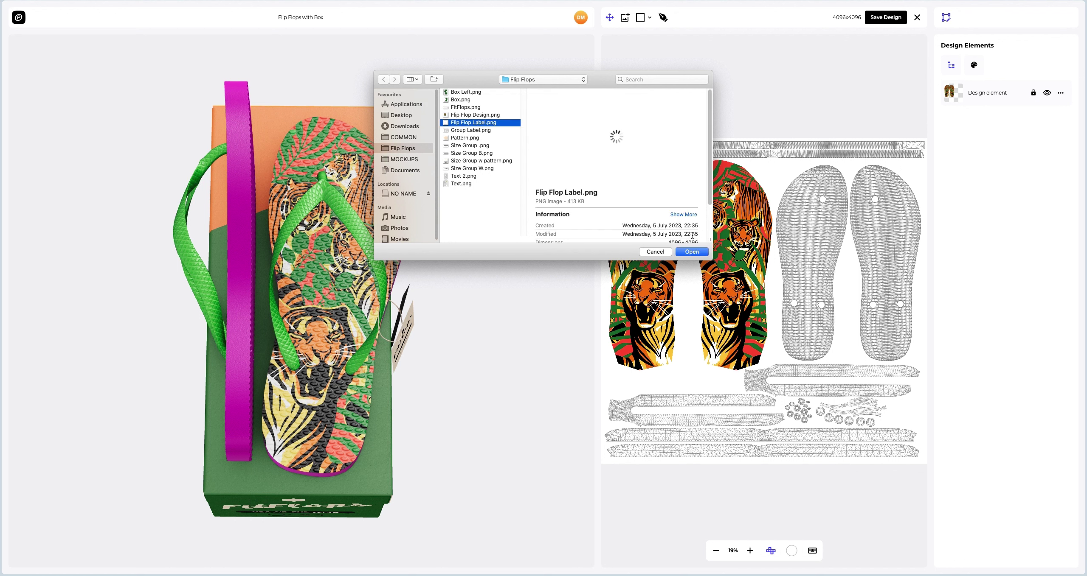
left_click(692, 252)
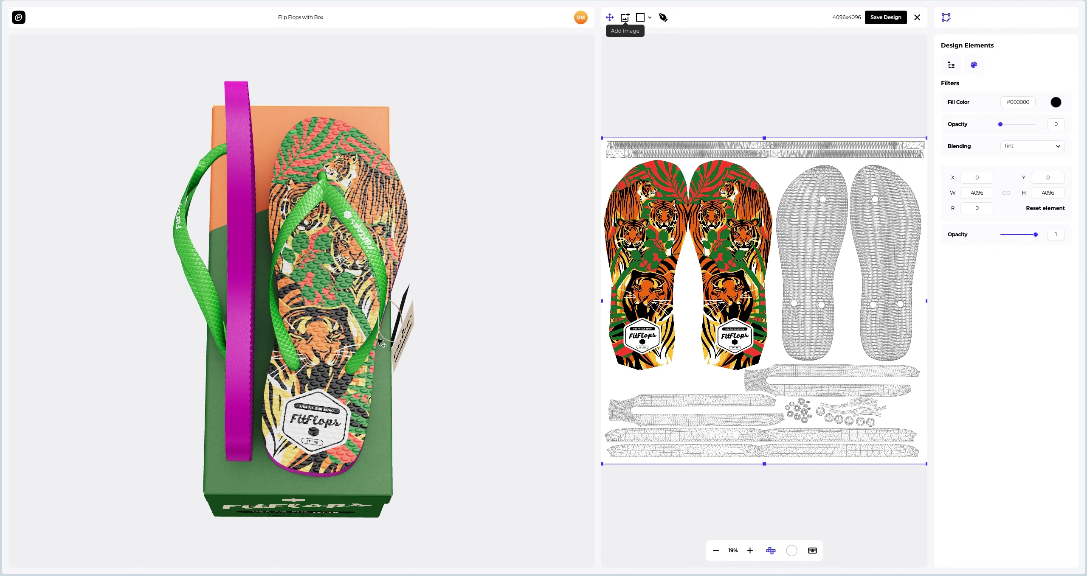
Step: Nudge the label image over the sole and strap layout to X -2, Y -4
left_click_drag(373, 363, 297, 316)
scroll(312, 314, "up", 5)
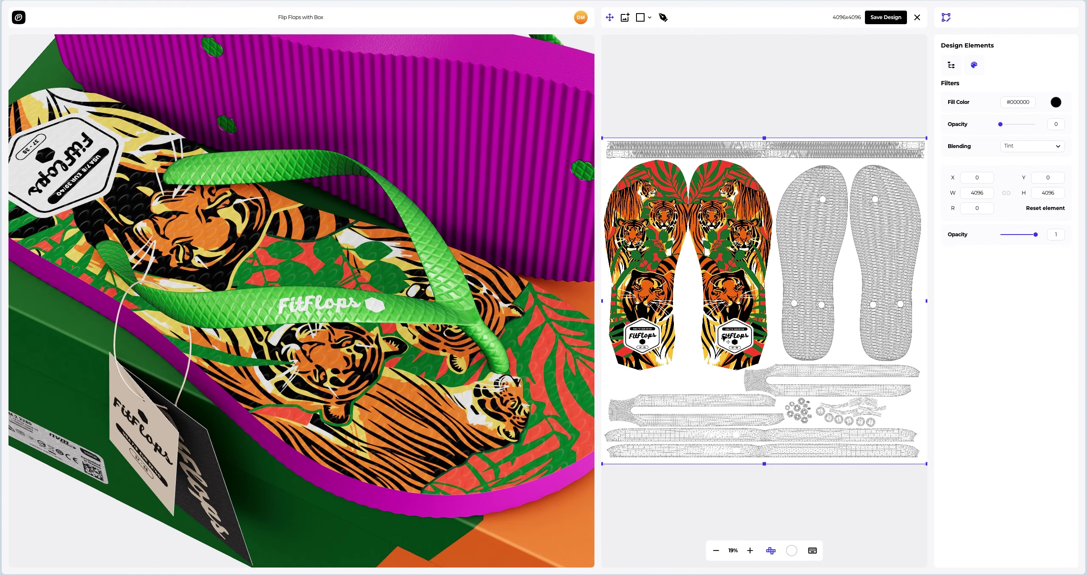
left_click_drag(730, 341, 729, 339)
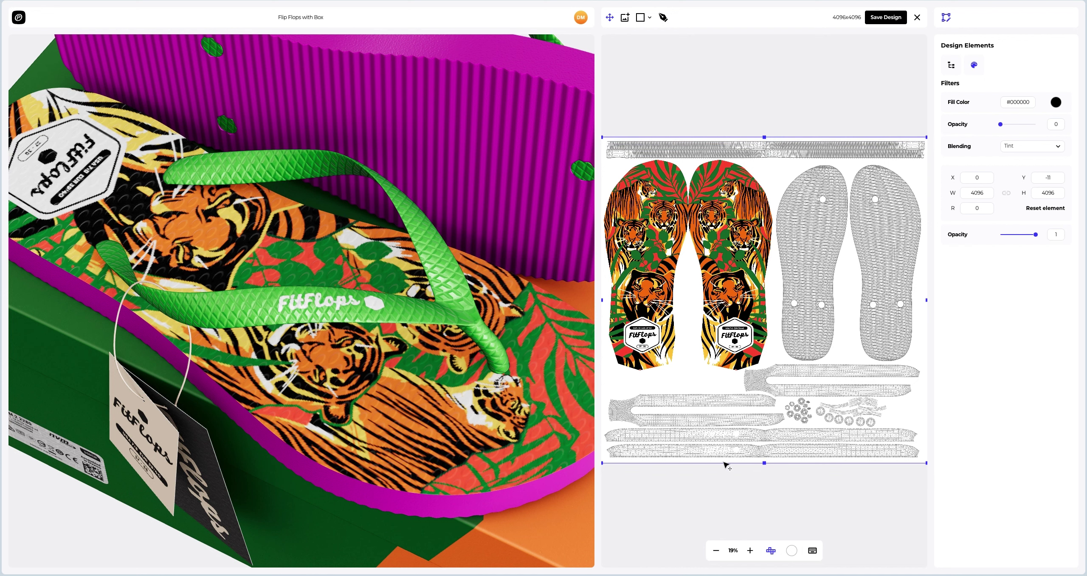
scroll(725, 464, "up", 5)
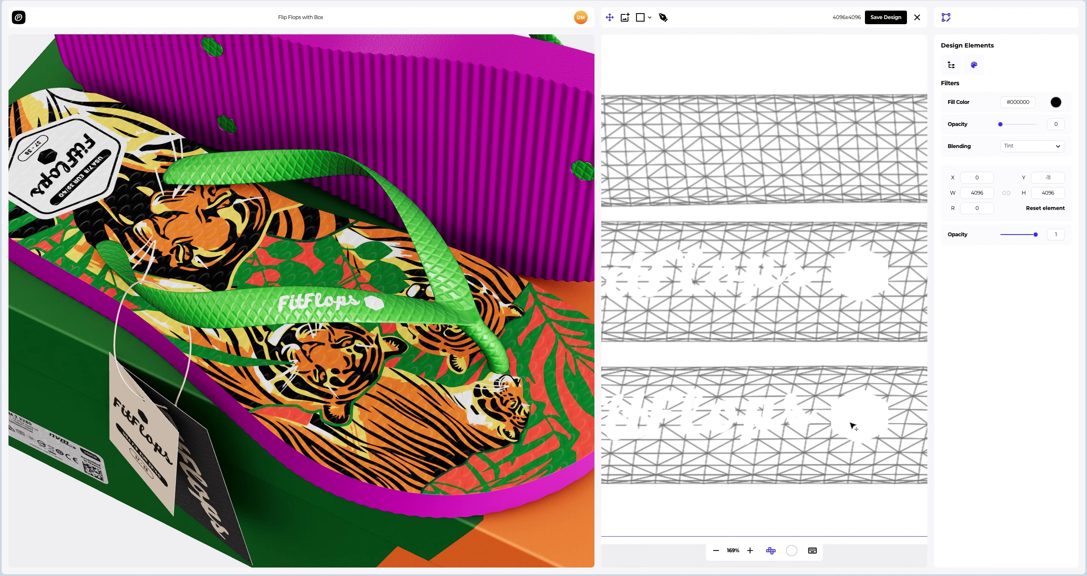
left_click_drag(852, 426, 849, 429)
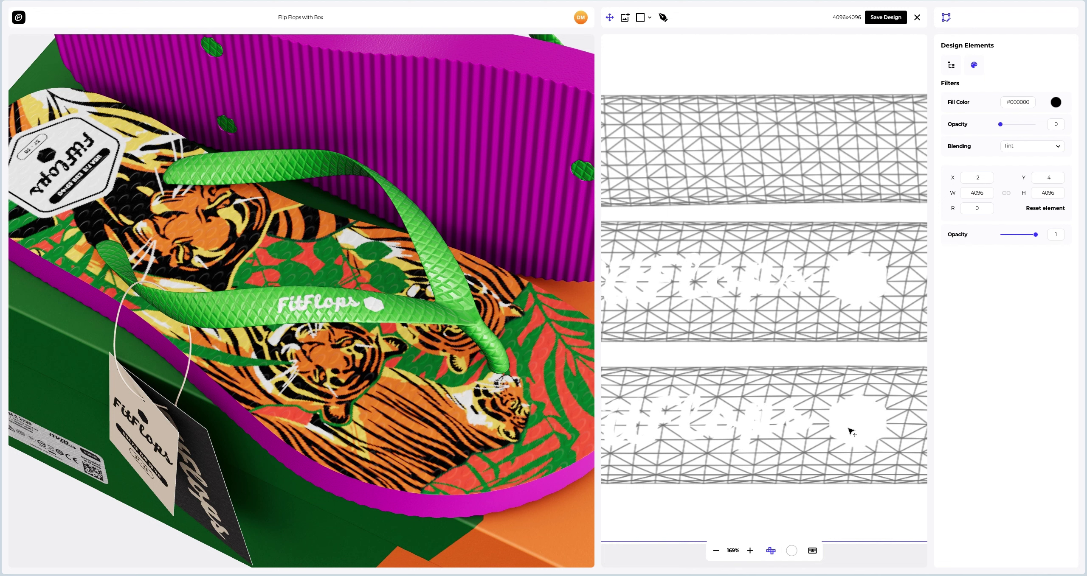
Step: Set the label image's position to X 0, Y 0 and save the Right Sole design
left_click(977, 178)
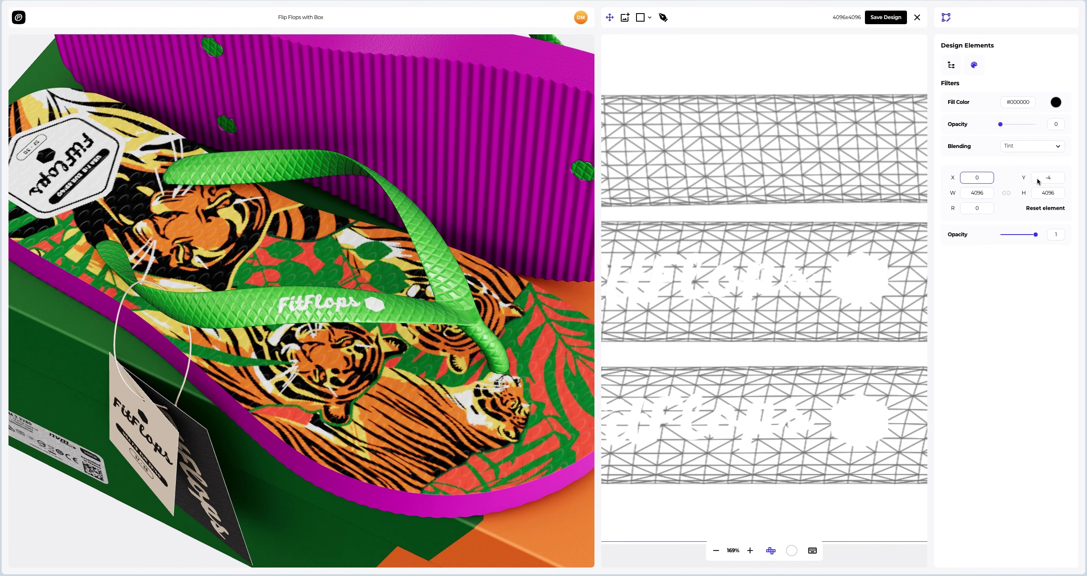
left_click(1048, 178)
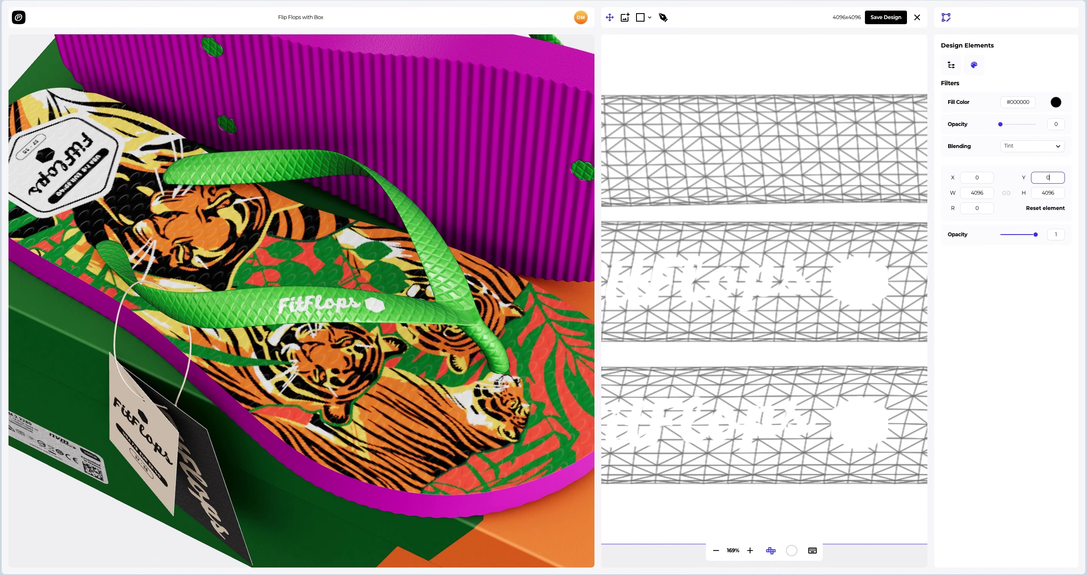
scroll(389, 327, "down", 5)
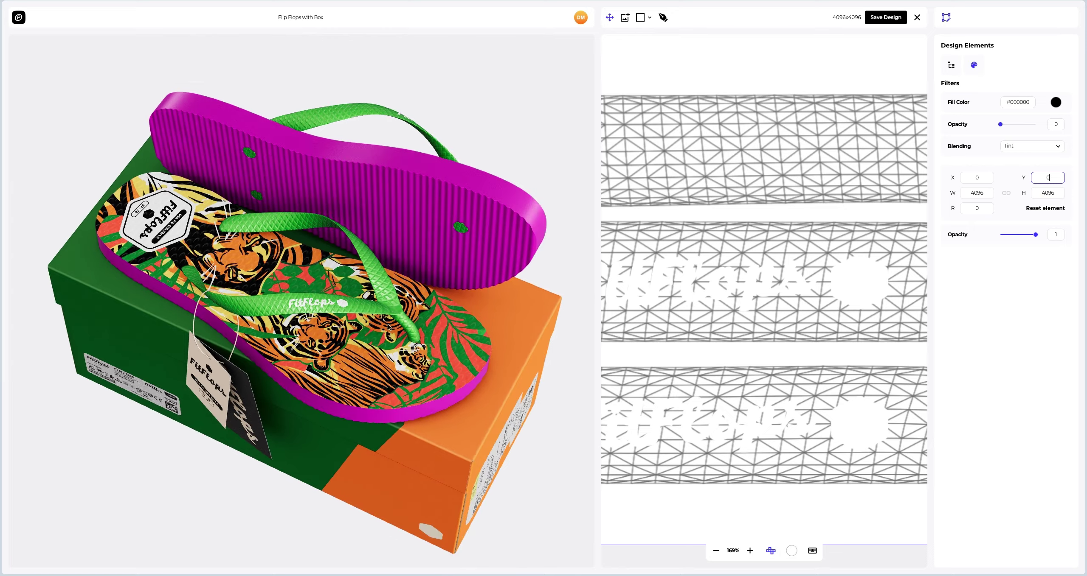
left_click_drag(241, 401, 323, 327)
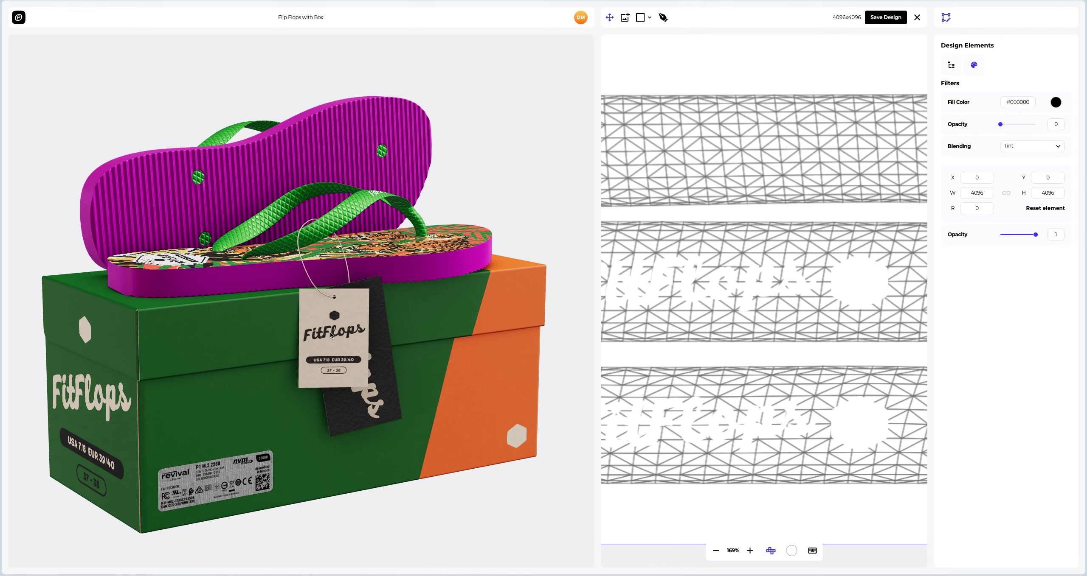
left_click(888, 18)
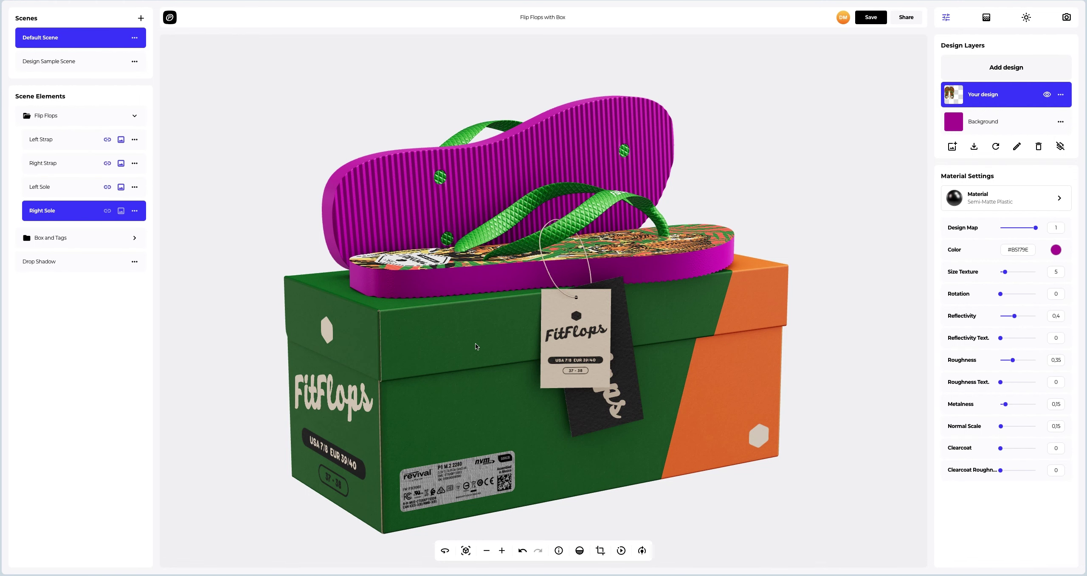
Step: Turn on the scene background and open its settings
left_click_drag(562, 339, 983, 338)
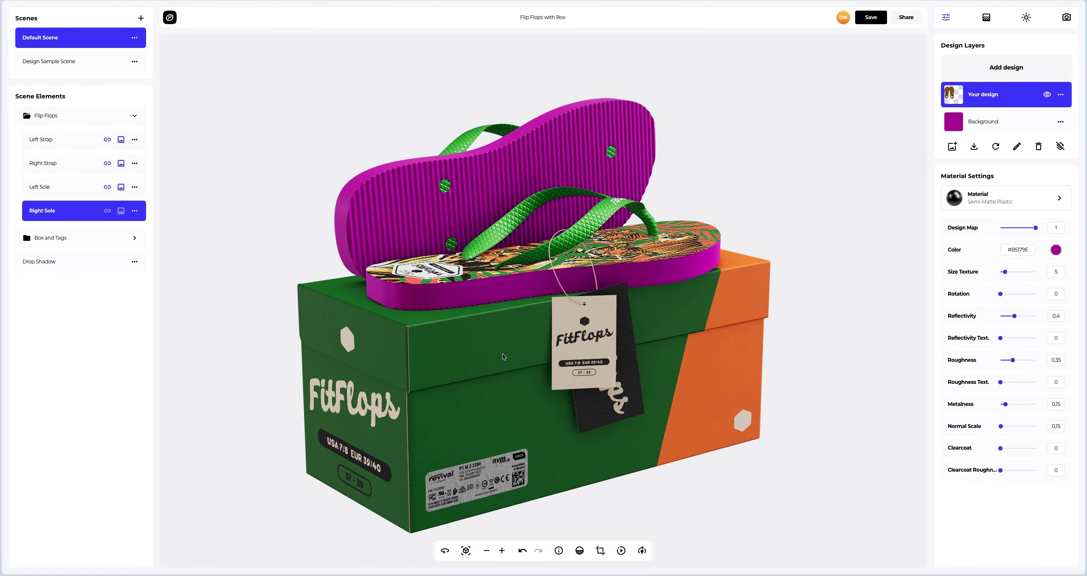
left_click_drag(494, 362, 496, 403)
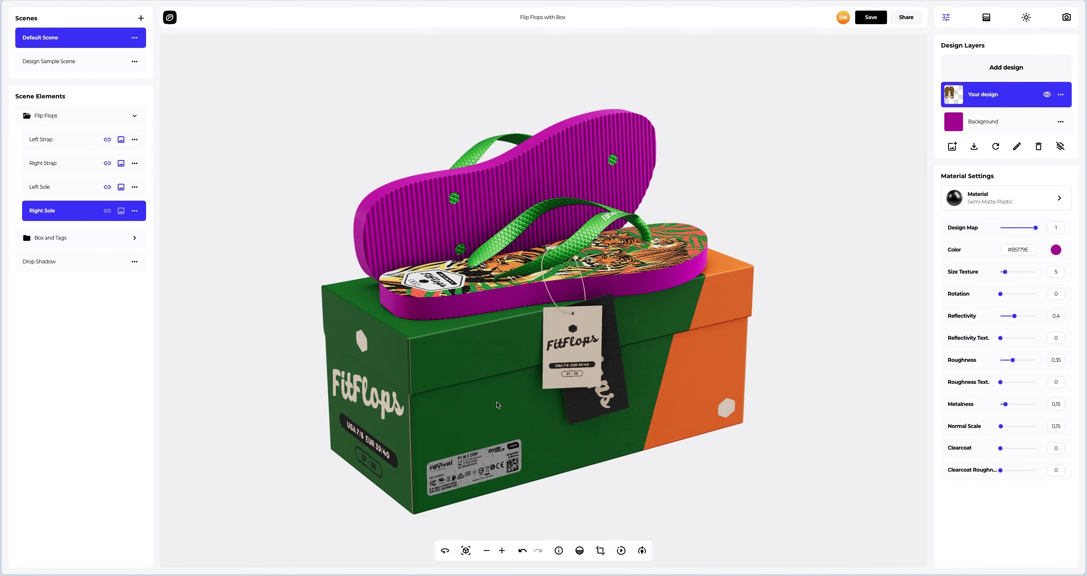
left_click(579, 551)
mouse_move(636, 430)
left_mouse_down()
mouse_move(620, 428)
mouse_move(641, 429)
left_mouse_up()
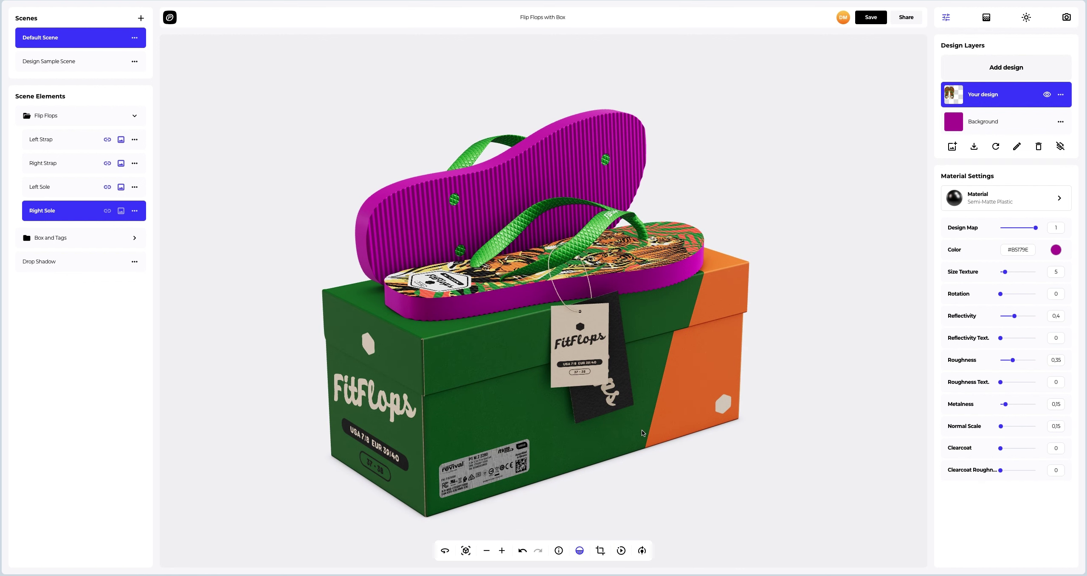
left_click(986, 18)
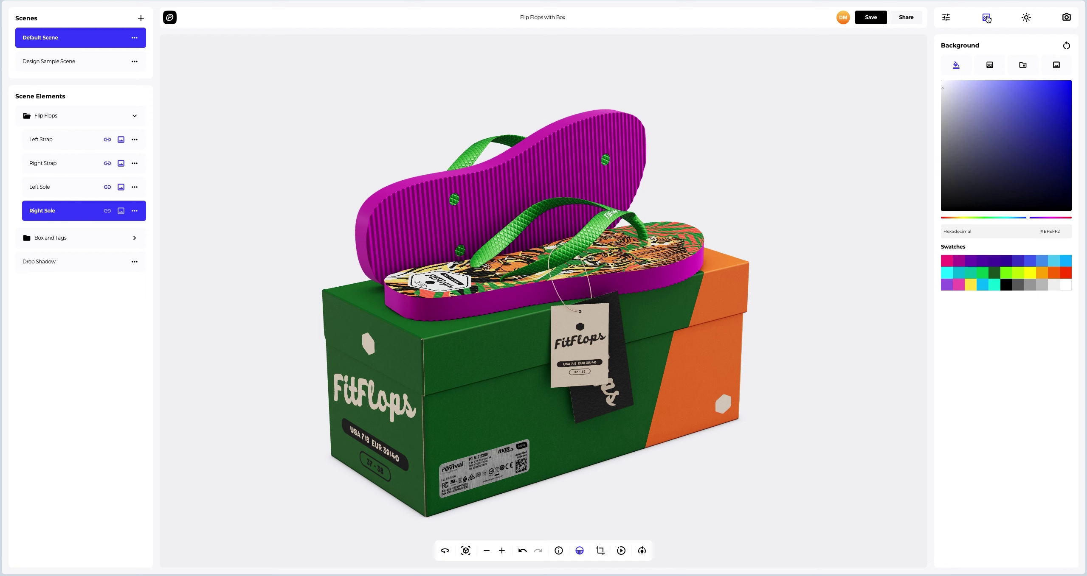
Step: Try dark blue #3C3C67 and orange #FFAB01 as solid backgrounds, and a green radial gradient
mouse_move(980, 121)
left_mouse_down()
mouse_move(982, 107)
mouse_move(1032, 114)
mouse_move(995, 159)
left_mouse_up()
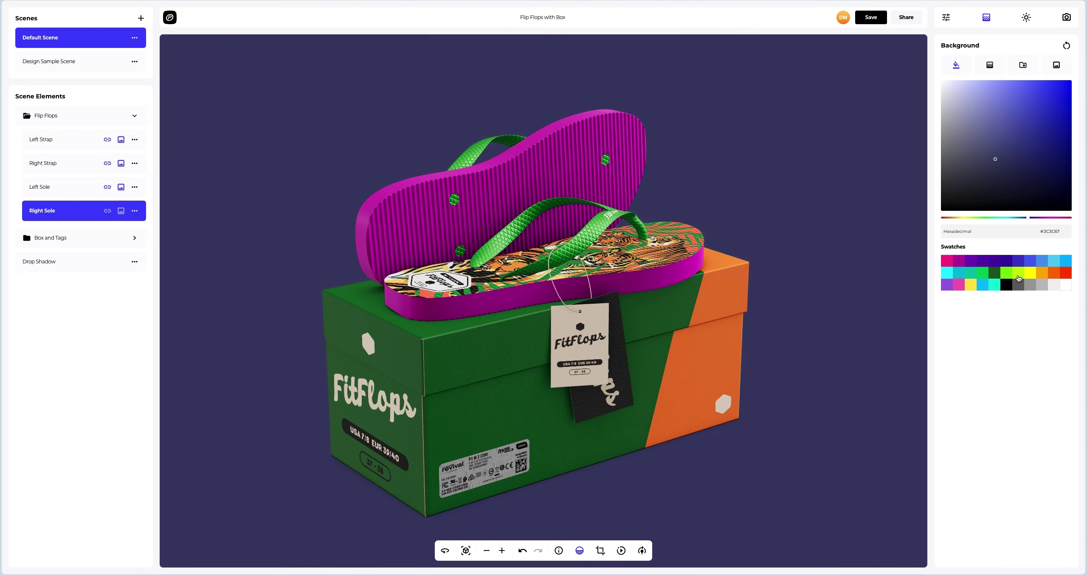
left_click(1018, 278)
left_click(1042, 278)
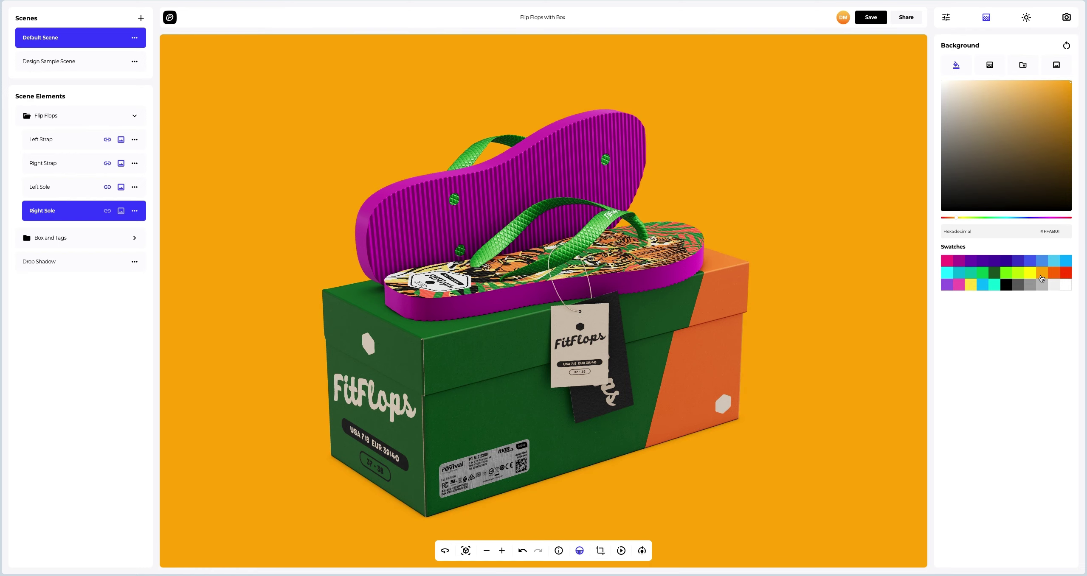
left_click(988, 66)
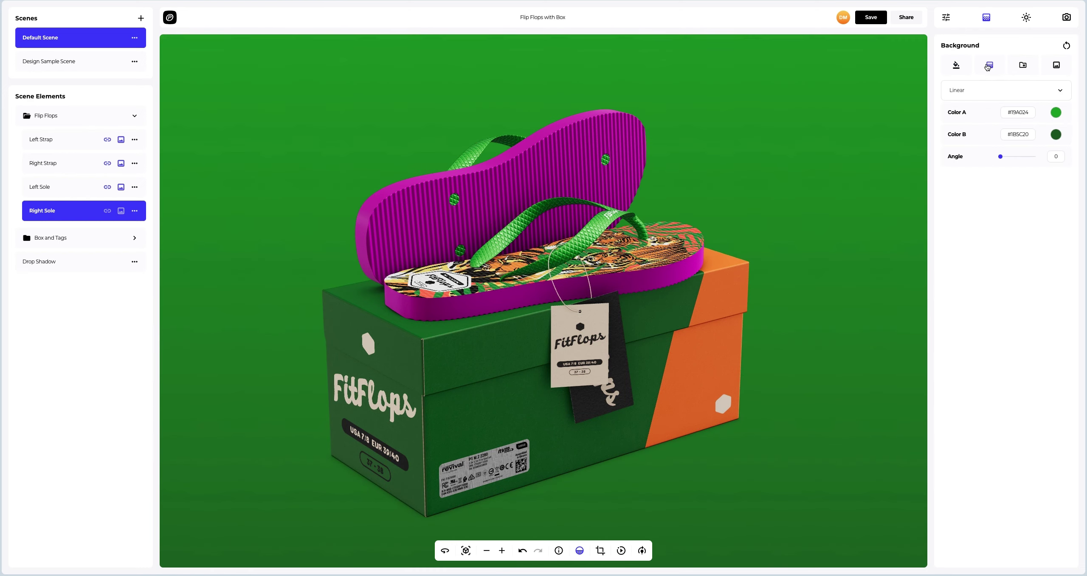
left_click(1058, 93)
left_click(1007, 116)
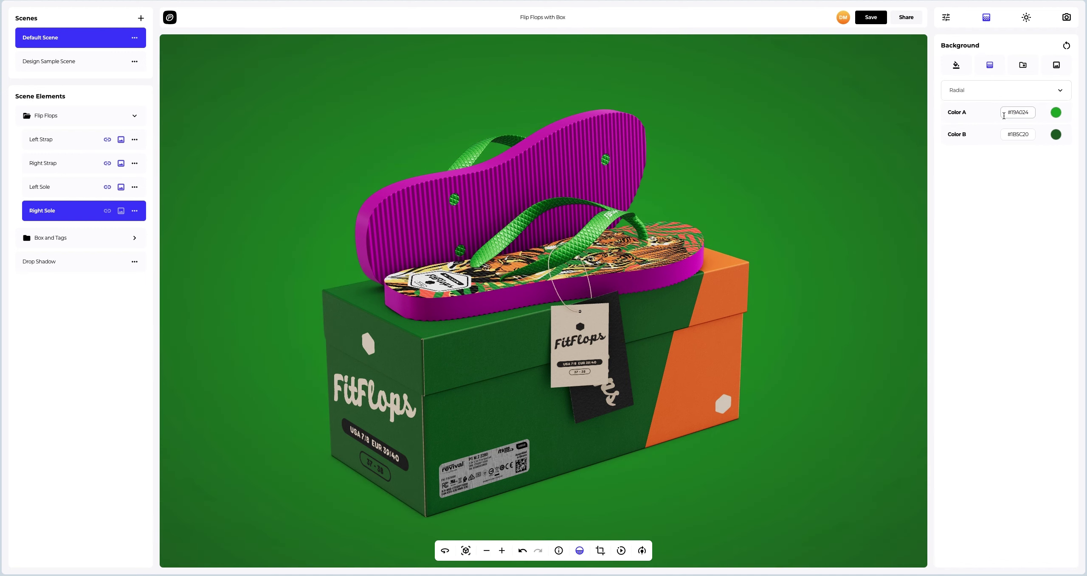
Step: Try several preset background images, including the light grey, dark blue, pink bokeh and pink-and-blue marbled ones
left_click(1022, 66)
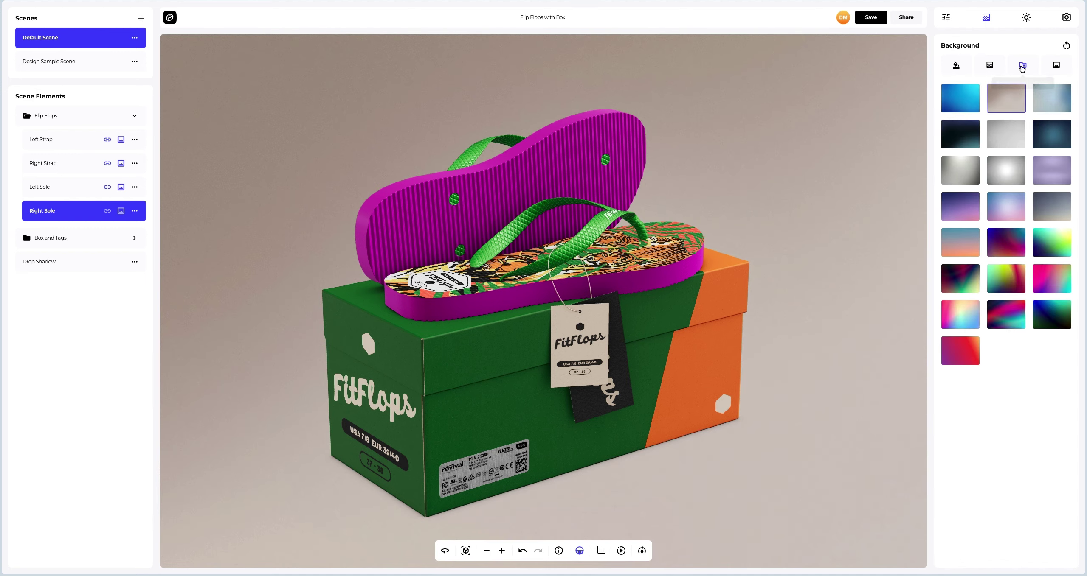
left_click(1049, 105)
left_click(1013, 139)
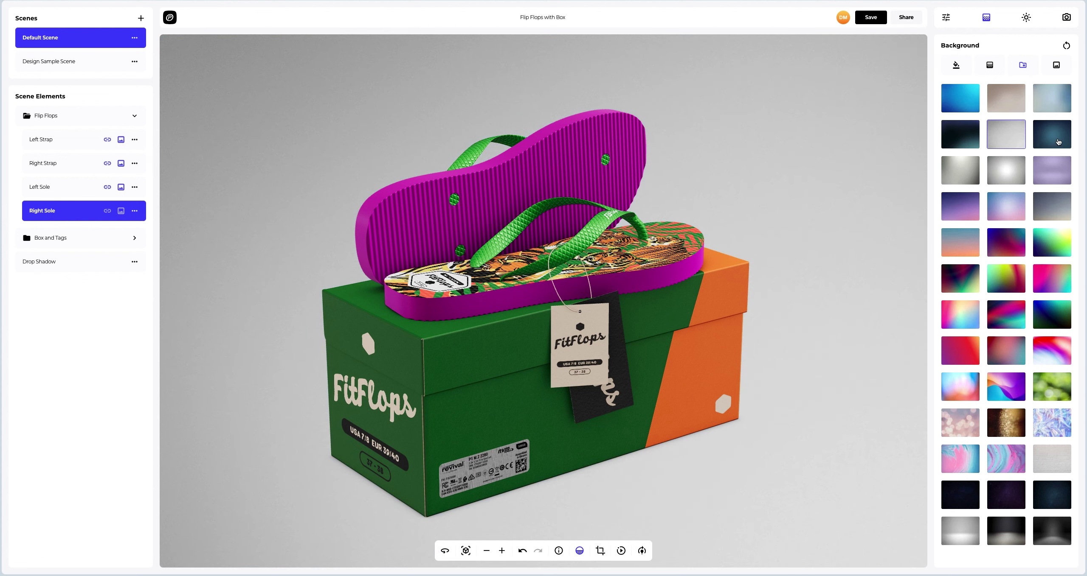
left_click(1059, 141)
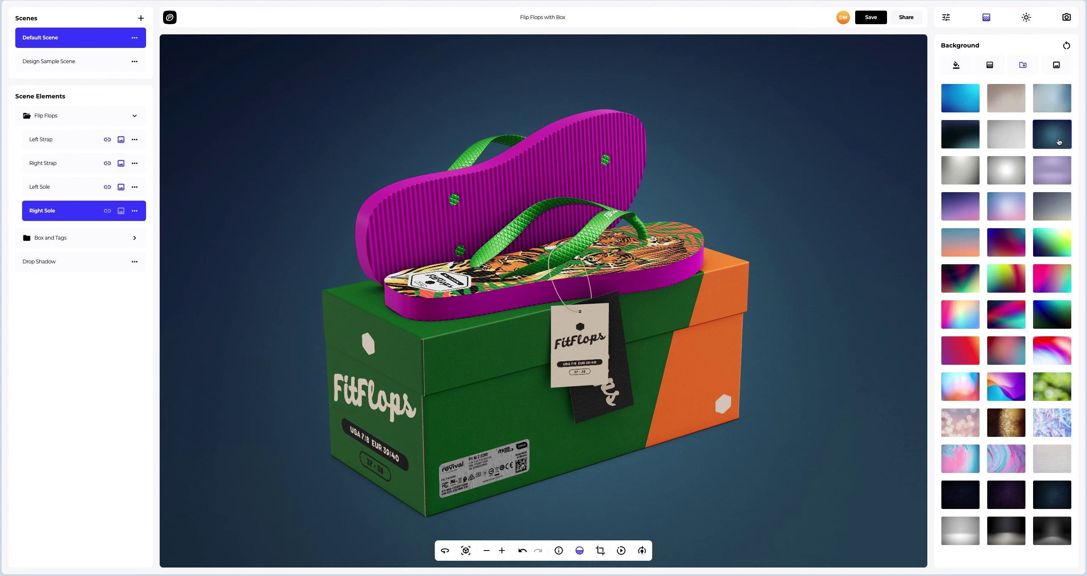
left_click(1047, 383)
left_click(972, 423)
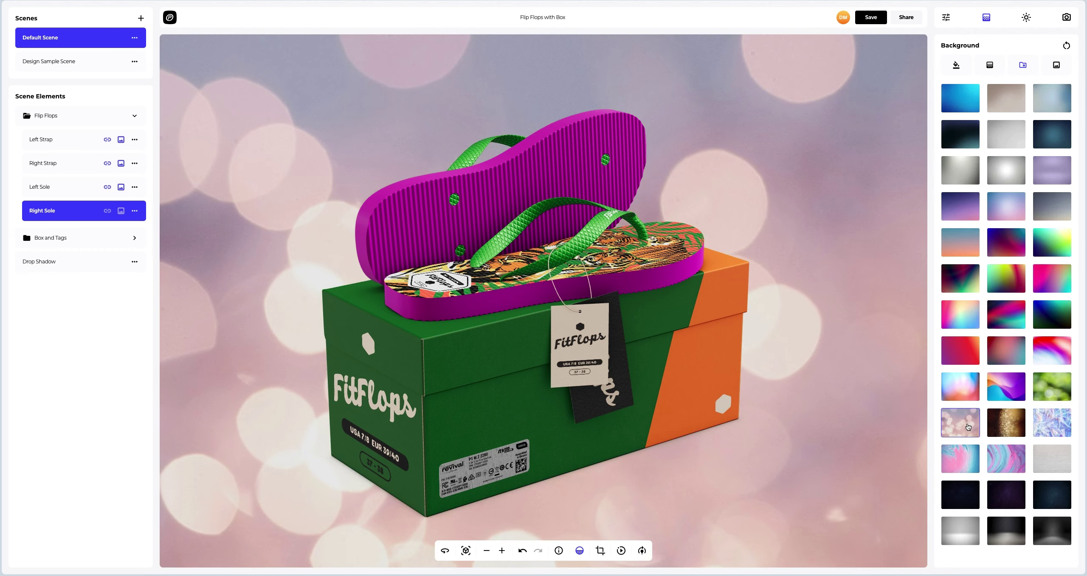
left_click(964, 466)
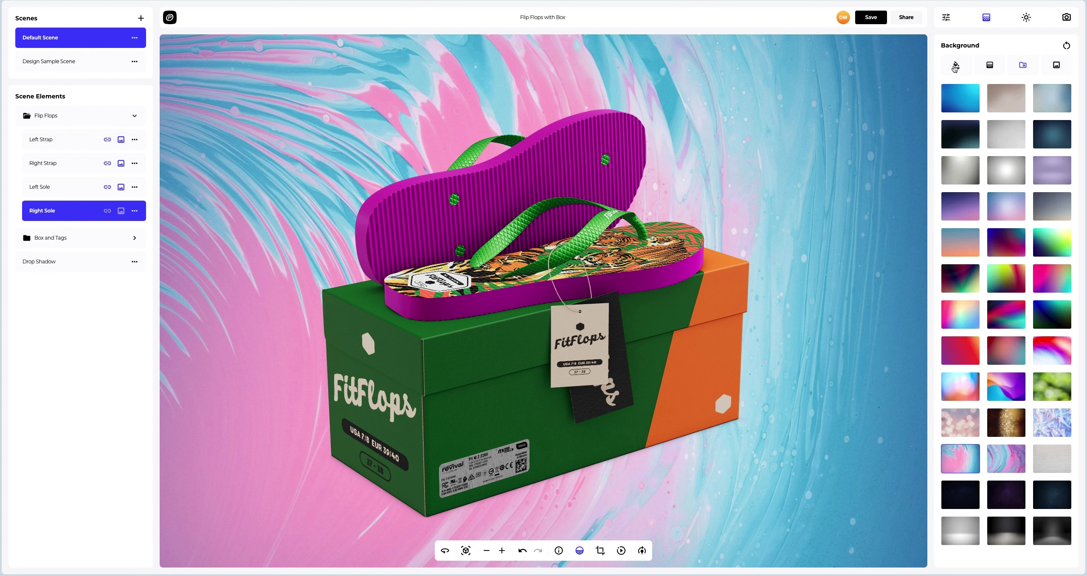
Step: Set the scene background to the solid dark green #1B5C20
left_click(955, 67)
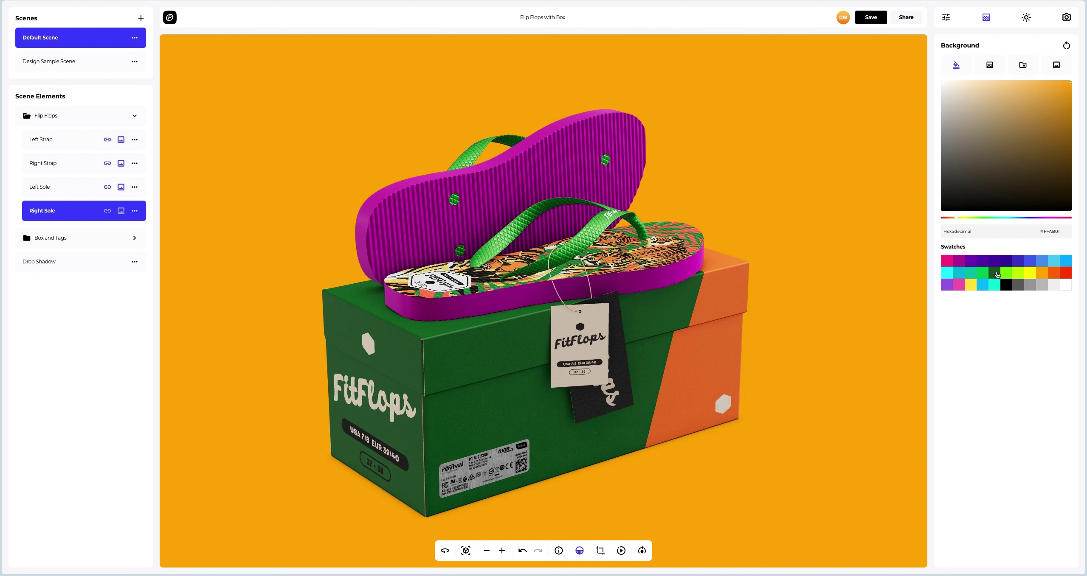
left_click(996, 274)
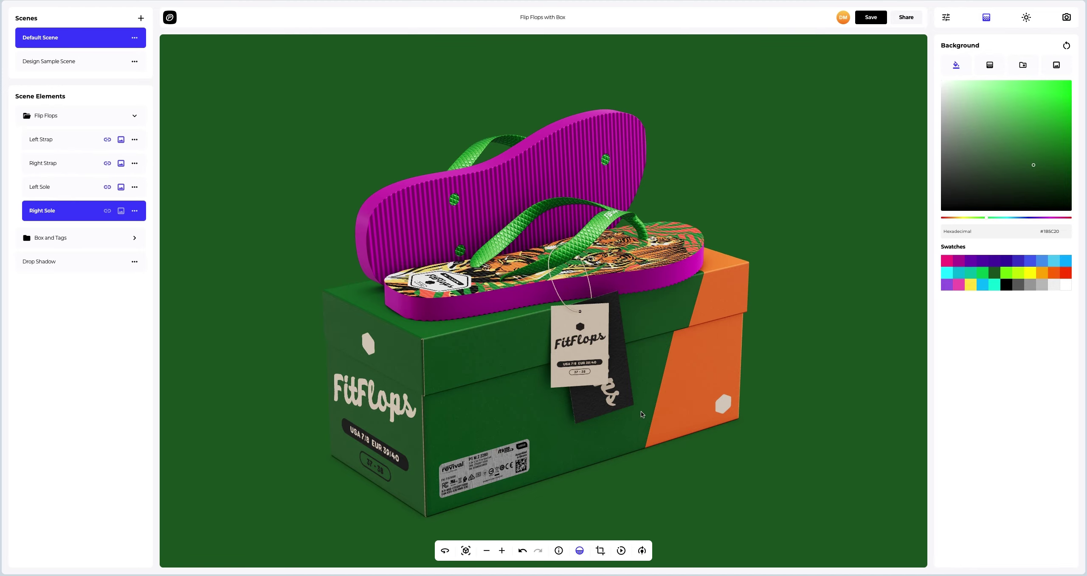
Step: Preview the scene's automatic rotation with an adjusted speed, and reset the camera view
left_click(620, 551)
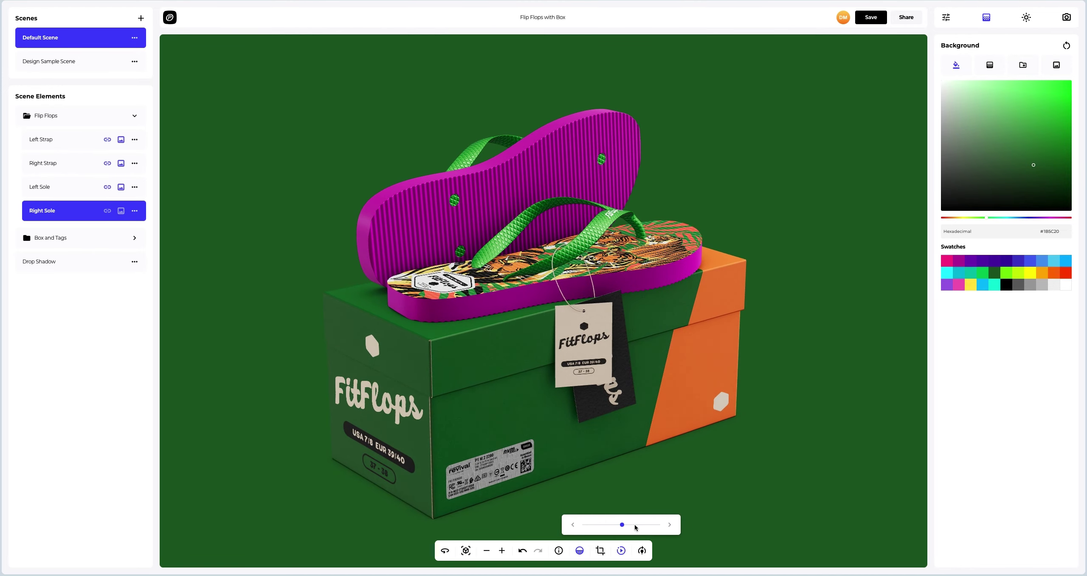
left_click_drag(635, 528, 629, 526)
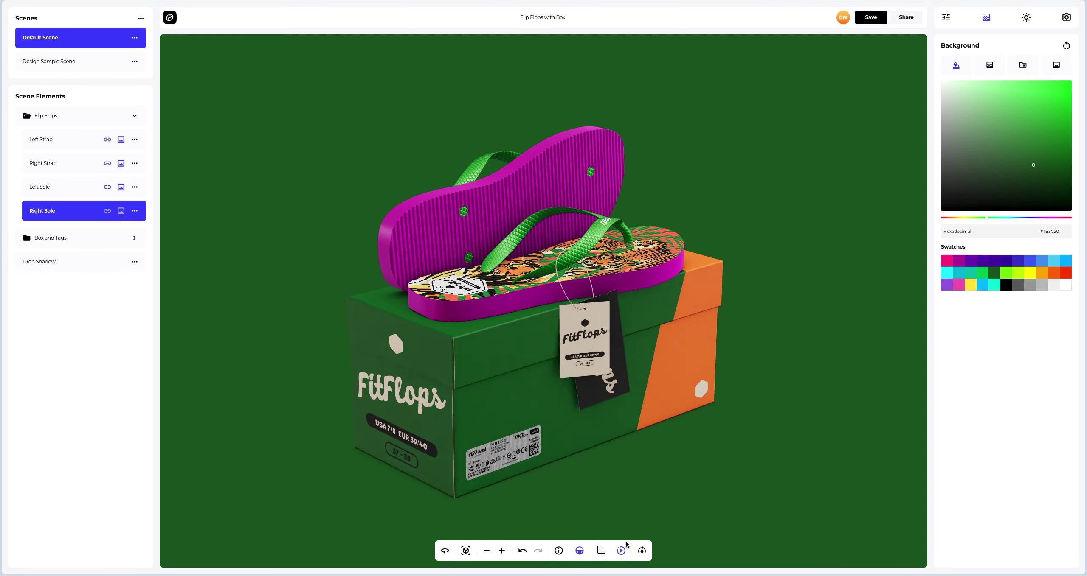
mouse_move(621, 554)
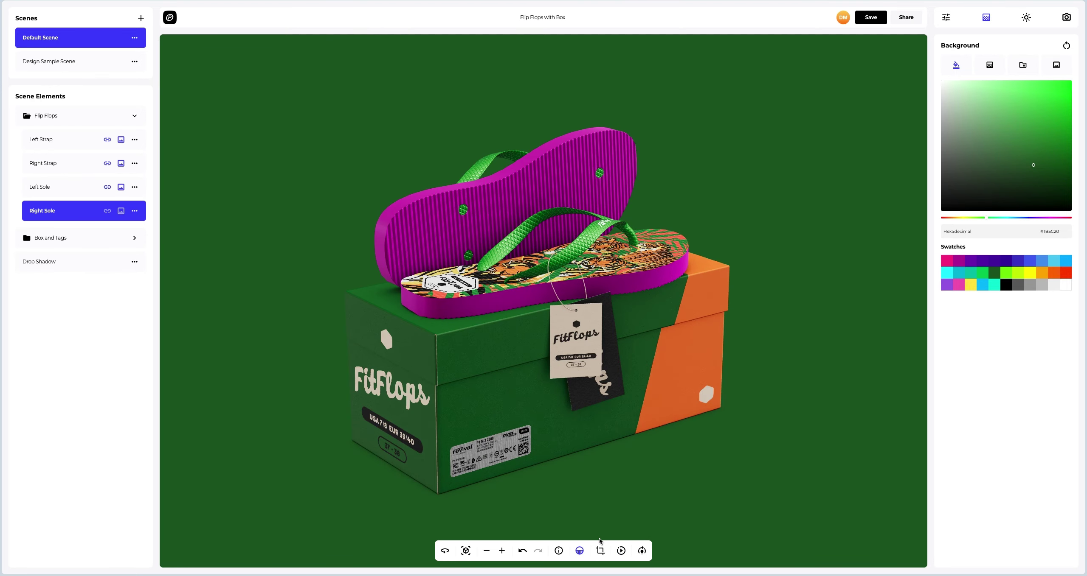
left_click(466, 551)
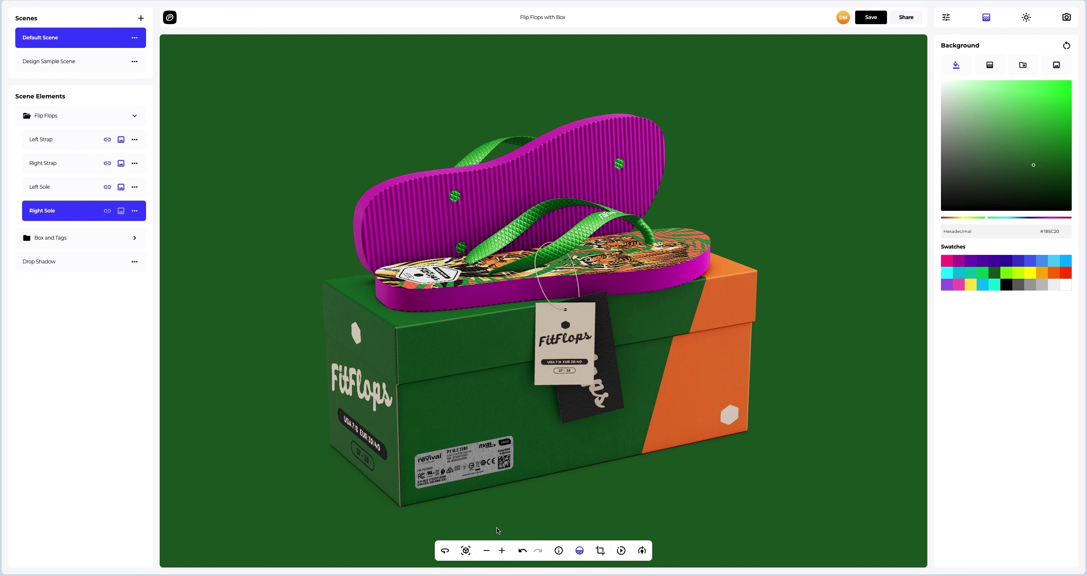
Step: Save the project and enable public access to it in the sharing options
left_click(868, 19)
left_click(906, 18)
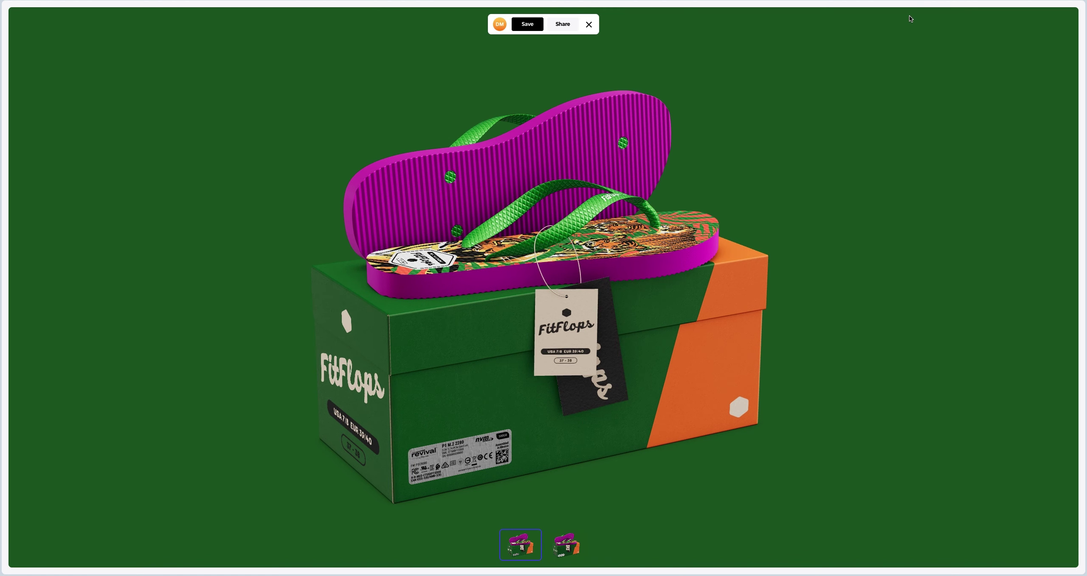
left_click(563, 24)
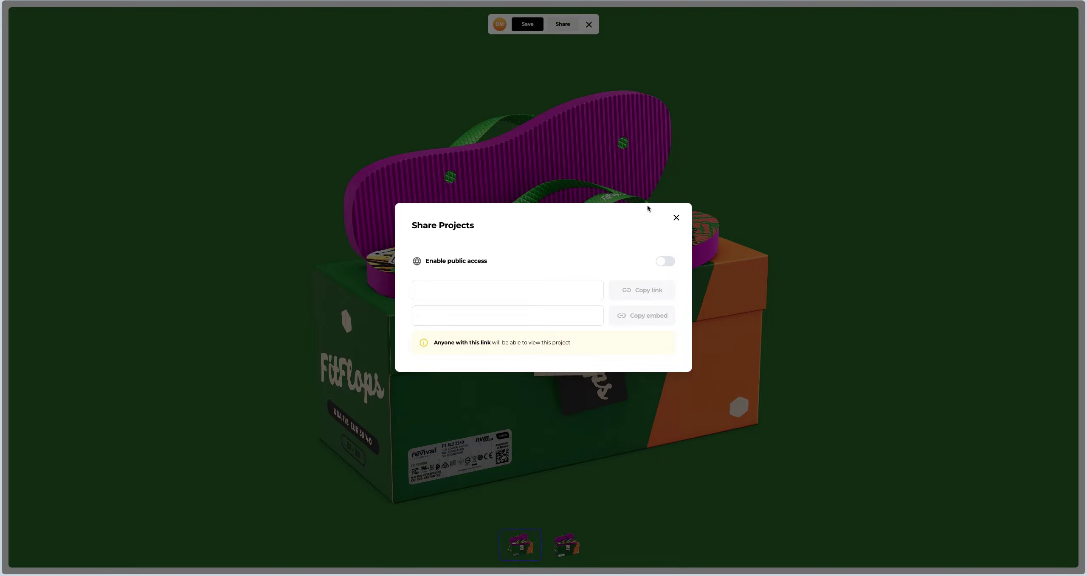
left_click(664, 261)
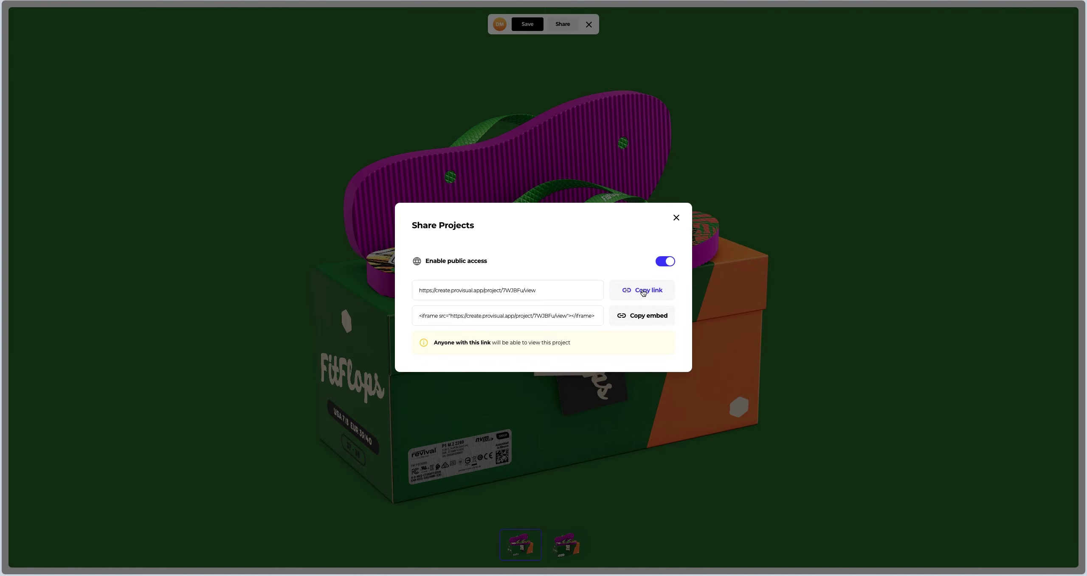
left_click(677, 219)
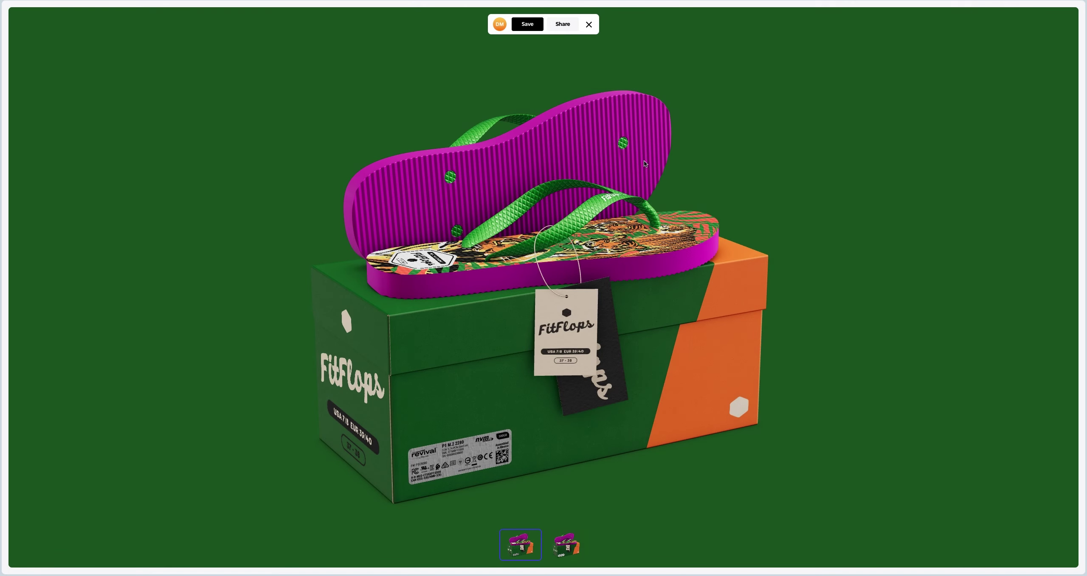
left_click(592, 27)
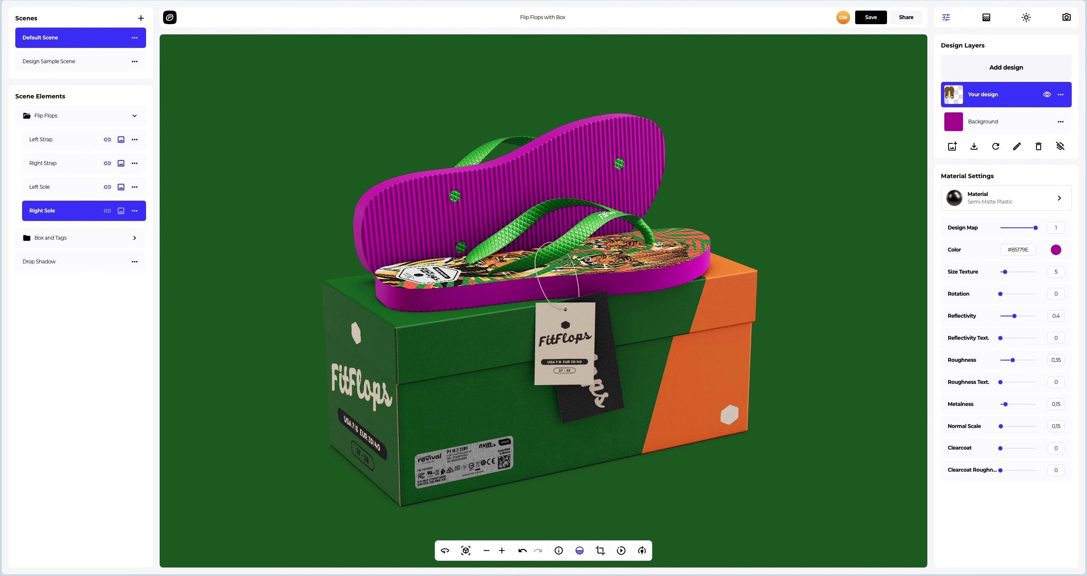